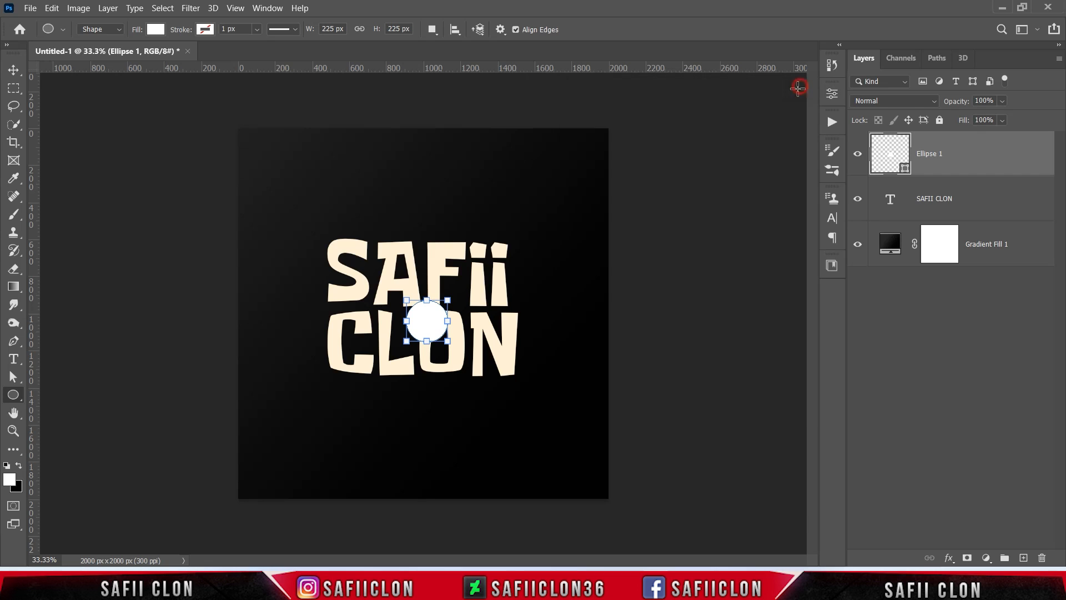
# Step: Remove the fill from the Ellipse 1 circle
pyautogui.click(158, 31)
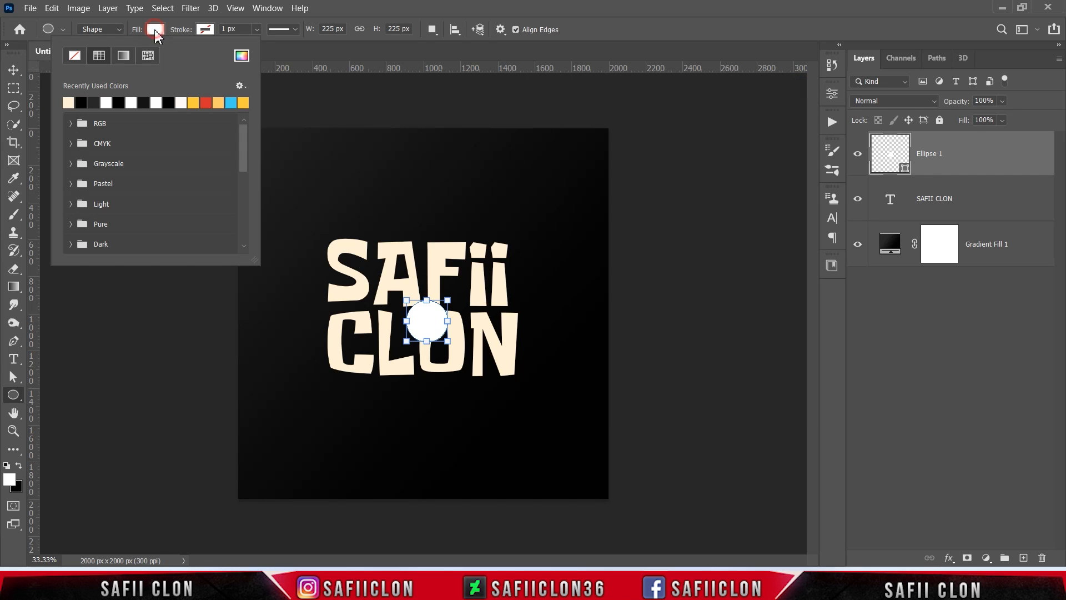
pyautogui.click(76, 56)
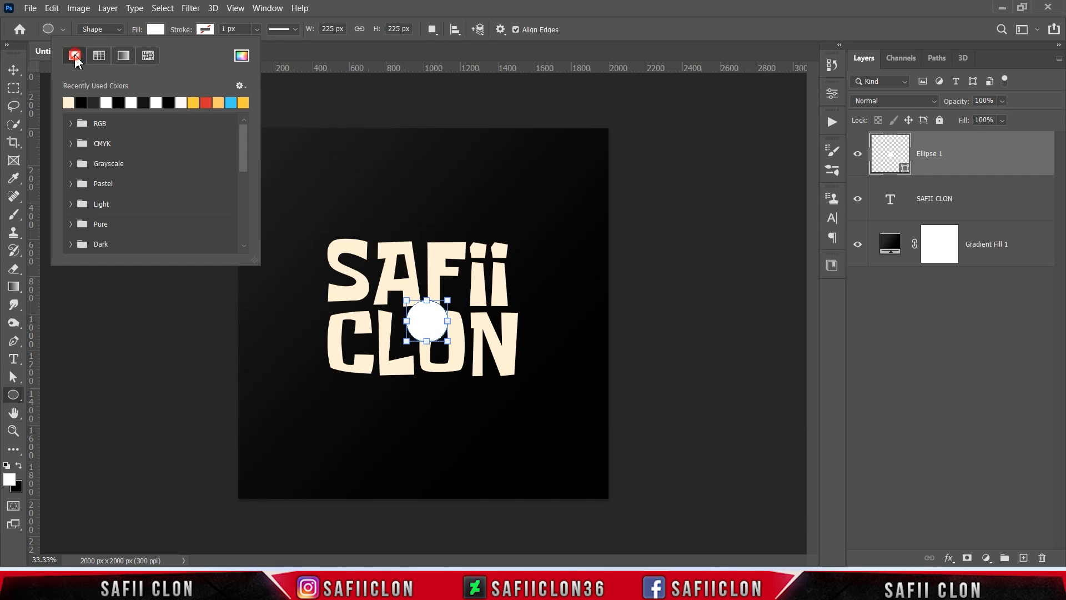
pyautogui.click(158, 31)
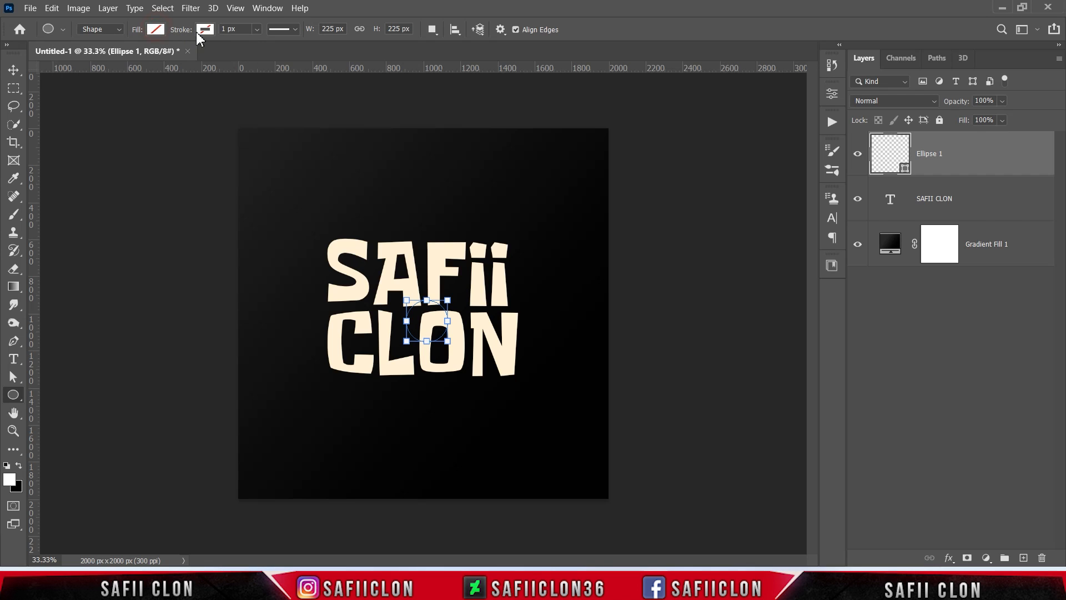
# Step: Give the circle a white (ffffff) stroke about 4.68 px wide
pyautogui.click(205, 31)
pyautogui.click(148, 57)
pyautogui.click(291, 56)
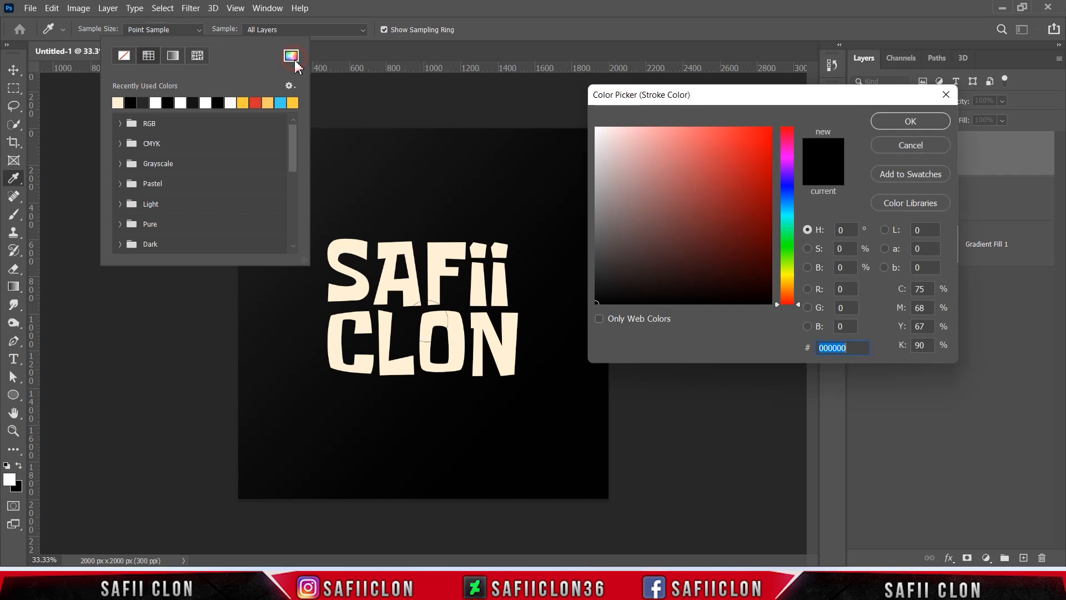
pyautogui.moveTo(659, 174); pyautogui.dragTo(592, 124)
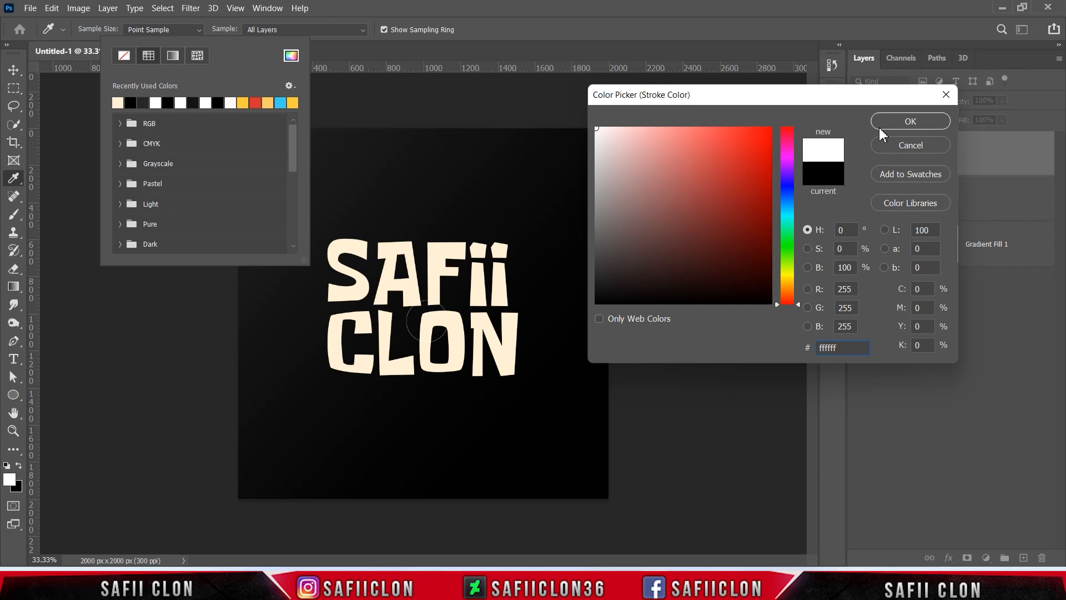
pyautogui.click(909, 121)
pyautogui.click(208, 31)
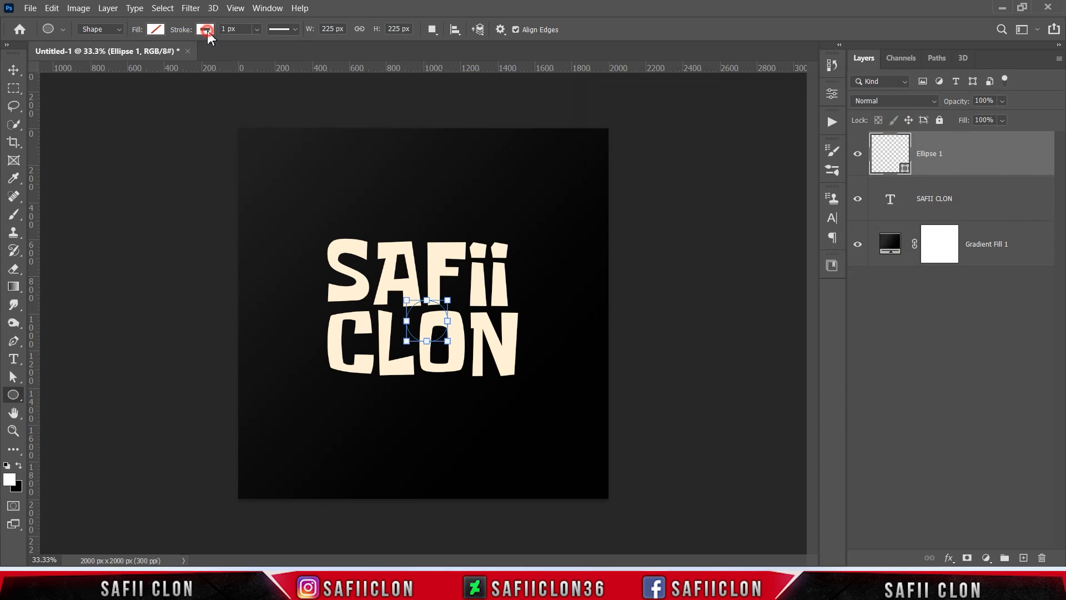
pyautogui.click(258, 27)
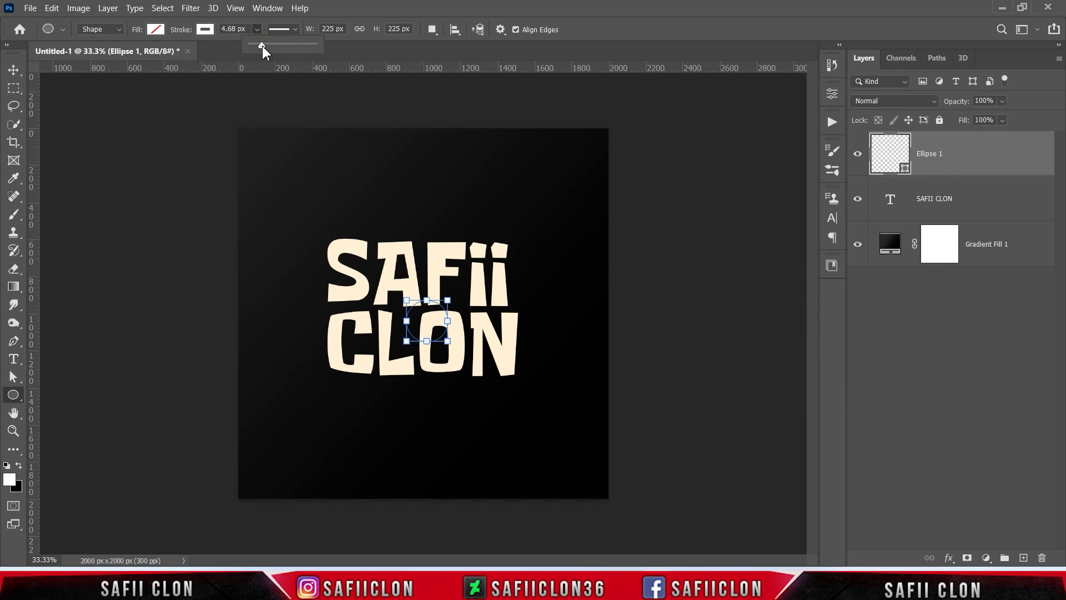
pyautogui.click(257, 29)
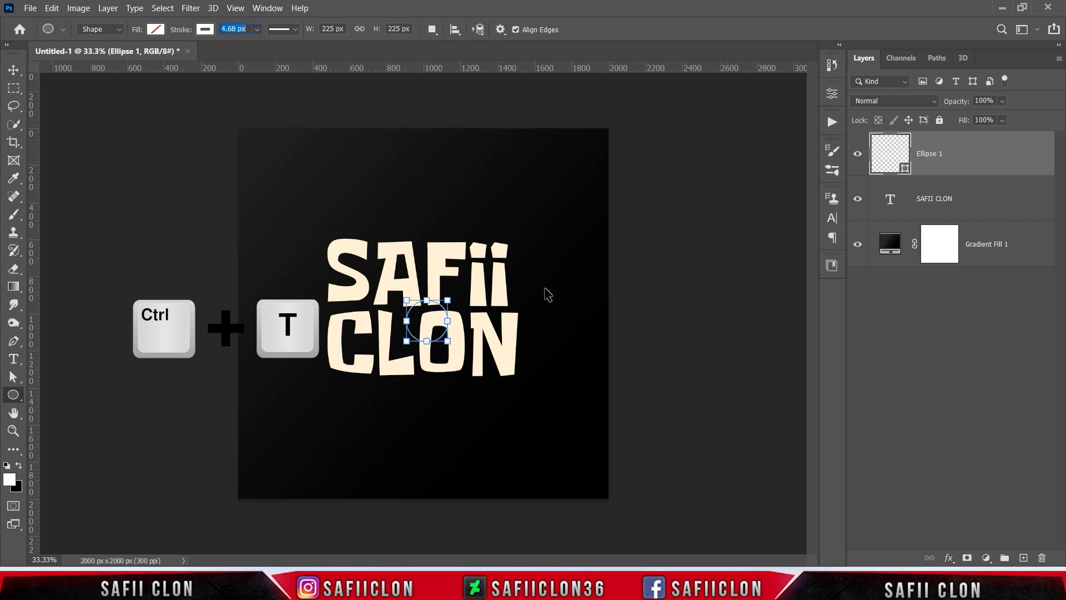
# Step: Move the circle up so it is centred between the two text lines, at about X 1000.5 px, Y 941.5 px
pyautogui.hotkey('ctrl', 't')
pyautogui.moveTo(440, 332); pyautogui.dragTo(434, 299)
pyautogui.hotkey('ctrl', '+')
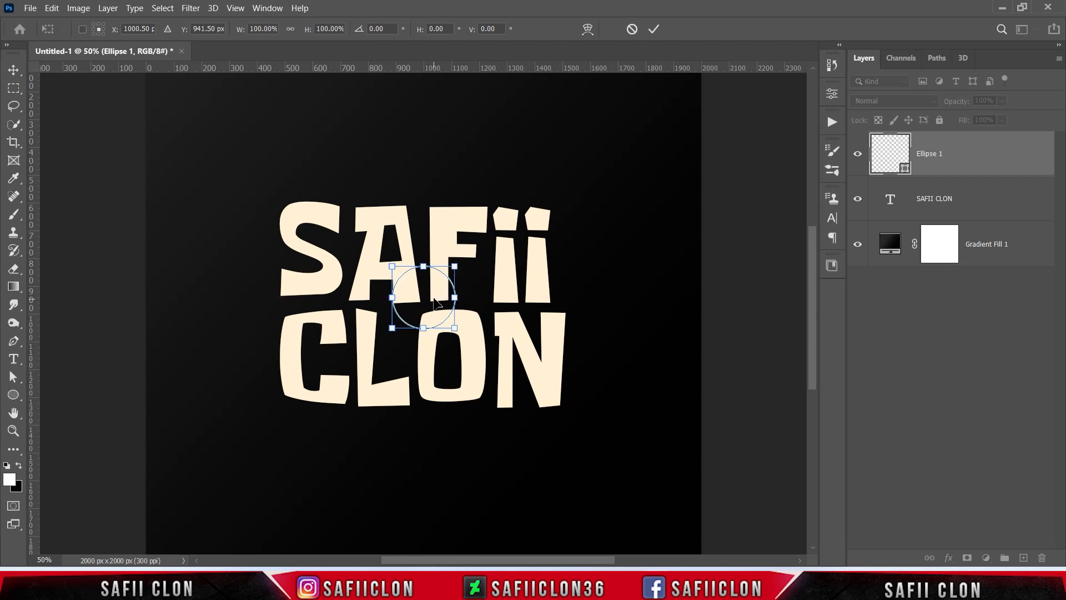
pyautogui.click(653, 29)
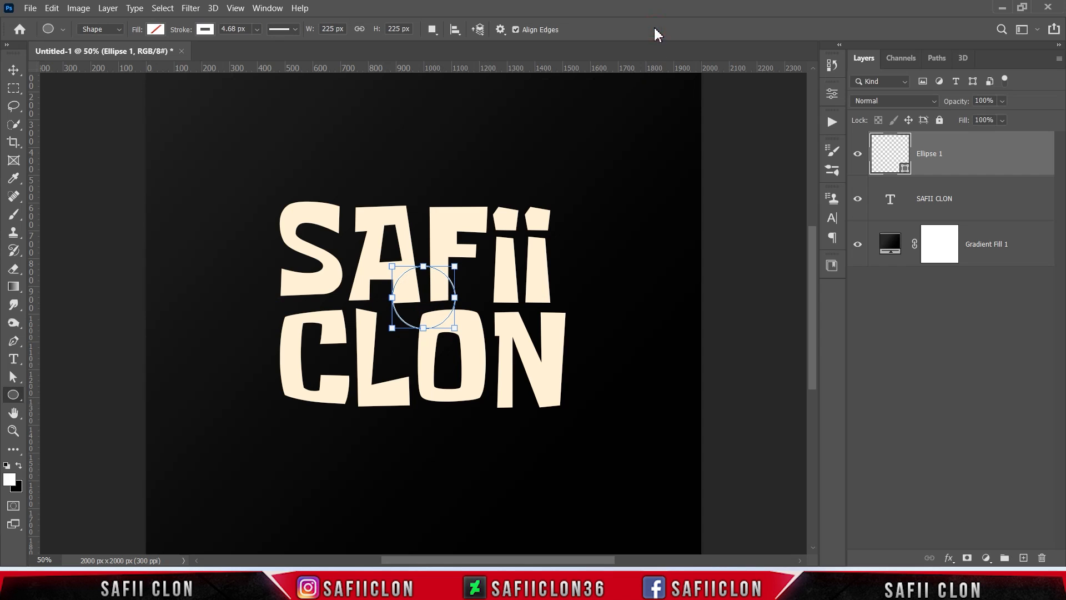
# Step: Duplicate the Ellipse 1 layer and enlarge the copy around its centre to about 172%, 387 px across
pyautogui.rightClick(989, 161)
pyautogui.click(841, 62)
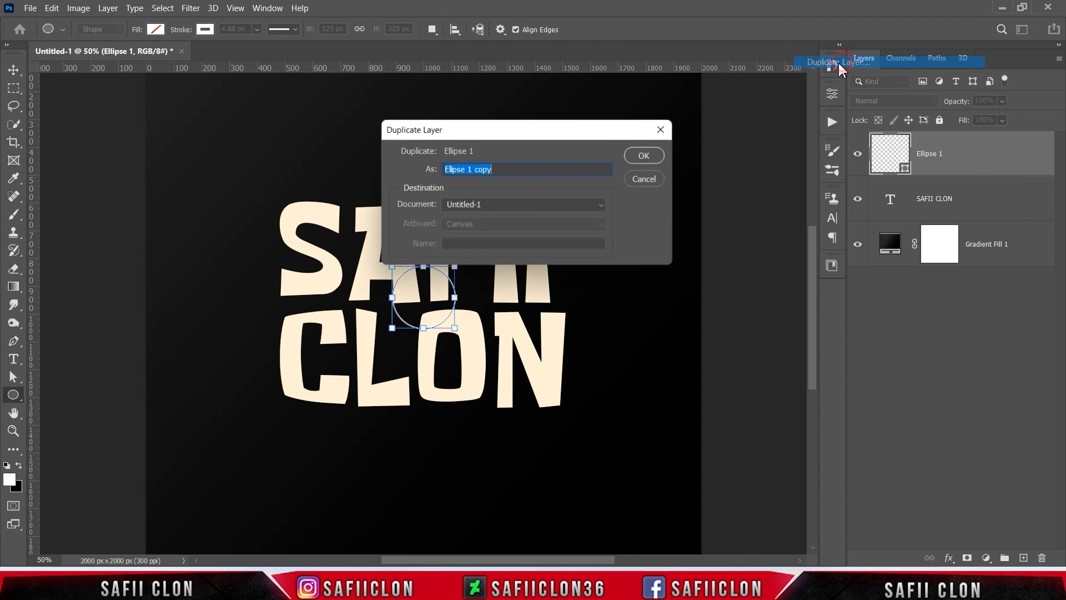
pyautogui.click(646, 155)
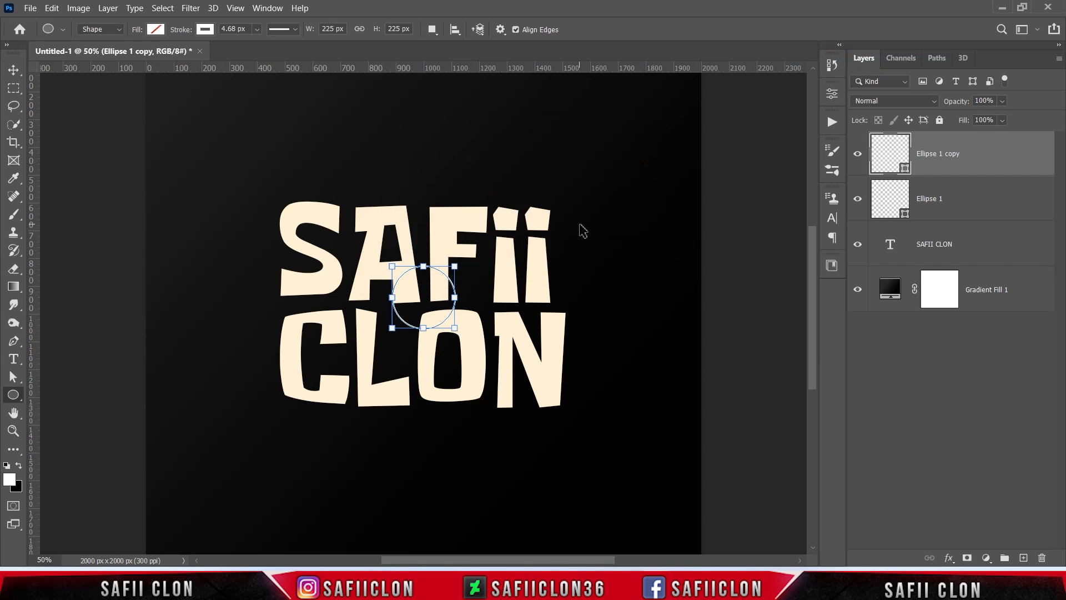
pyautogui.hotkey('ctrl', 't')
pyautogui.moveTo(455, 267); pyautogui.dragTo(491, 254)
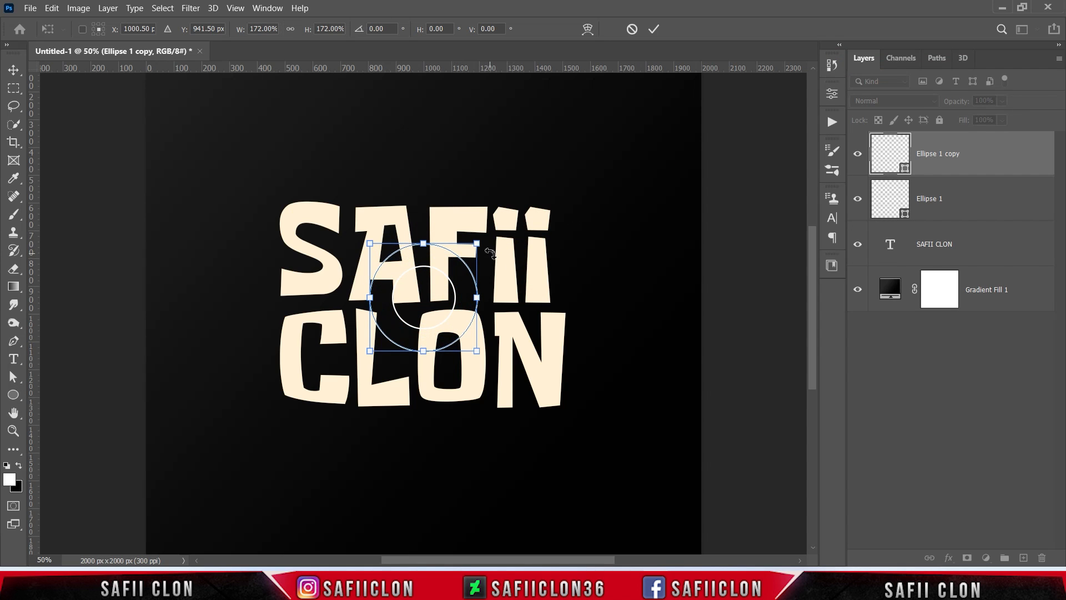
pyautogui.click(654, 29)
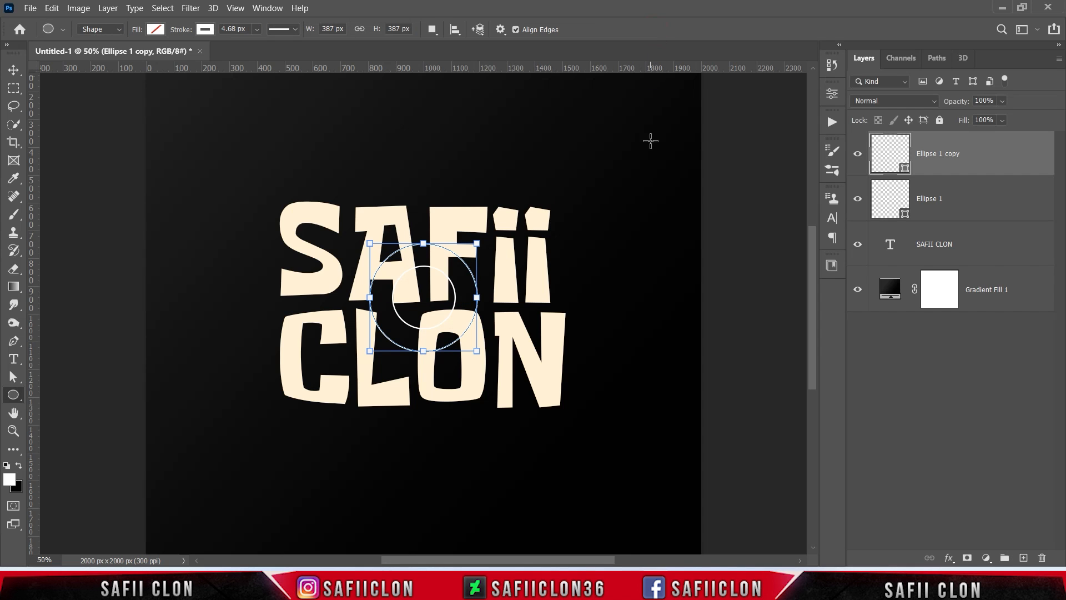
# Step: Duplicate the 387 px ring's layer and scale the copy around its centre to about 150%, 581 px across
pyautogui.rightClick(984, 157)
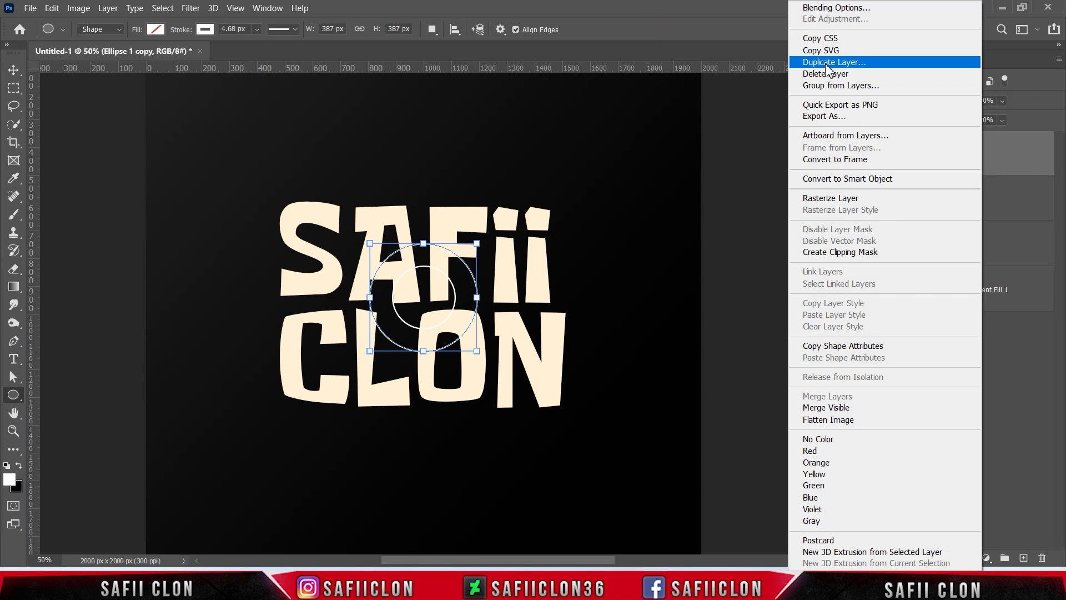
pyautogui.click(829, 62)
pyautogui.click(653, 158)
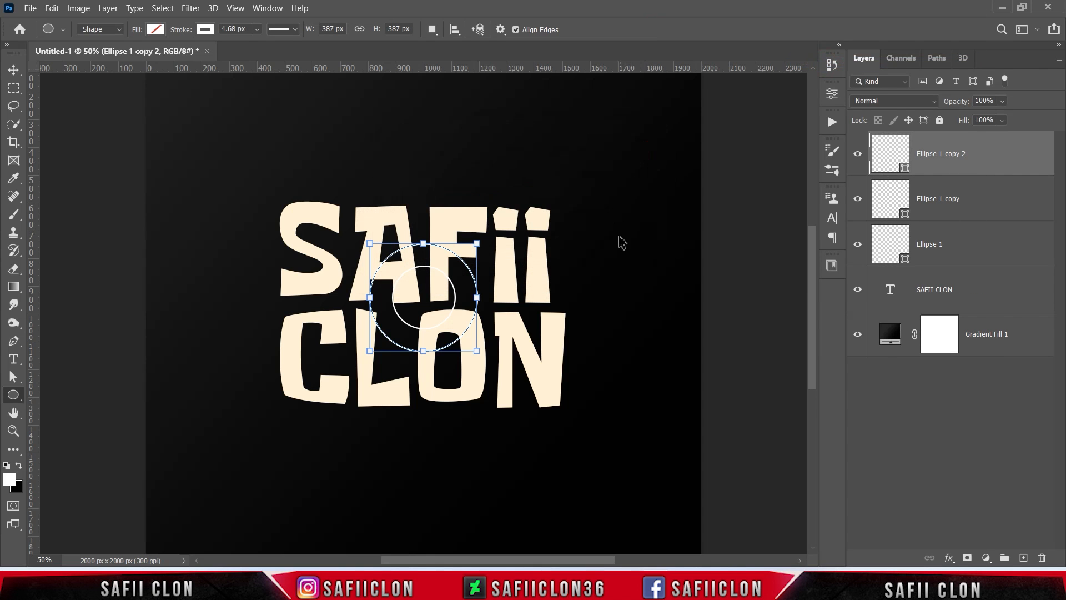
pyautogui.hotkey('ctrl', 't')
pyautogui.moveTo(478, 243); pyautogui.dragTo(514, 228)
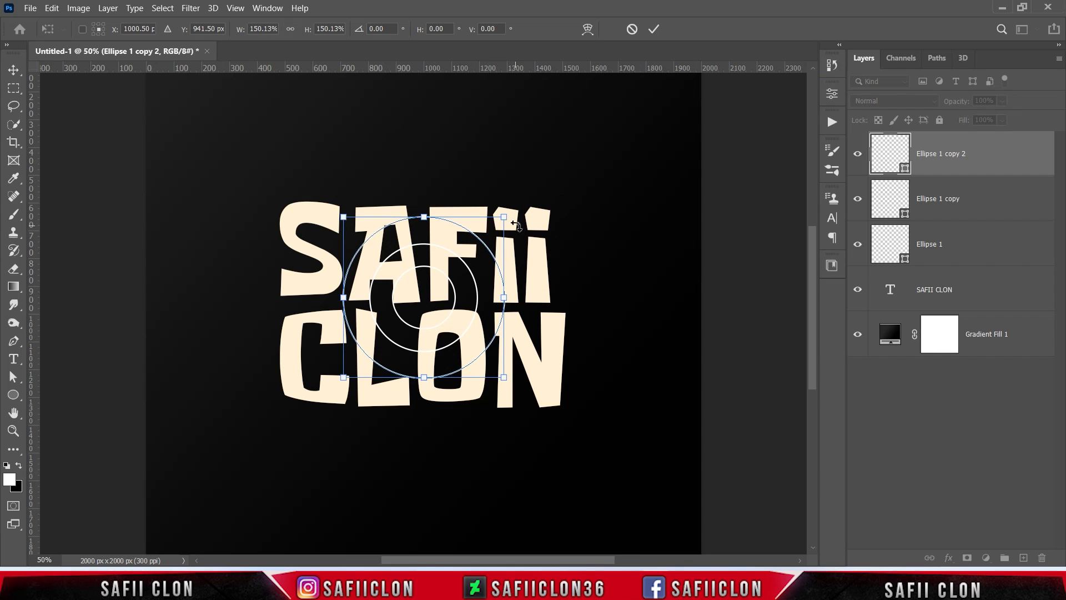
pyautogui.click(654, 29)
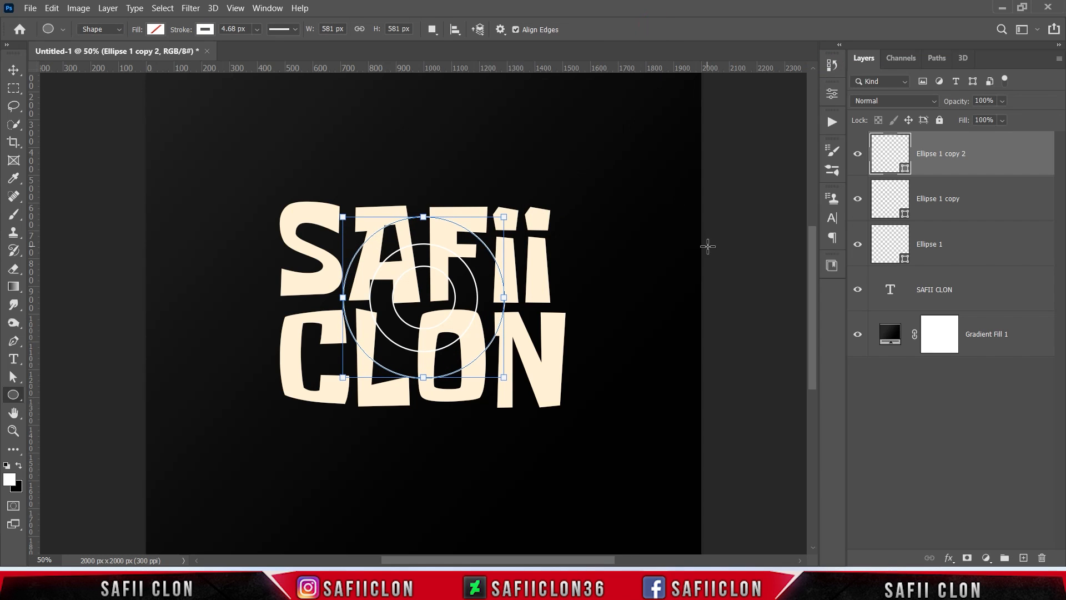
# Step: Add a fourth concentric ring by duplicating the outermost one and scaling it to about 134%, 781 px across
pyautogui.hotkey('ctrl', 'j')
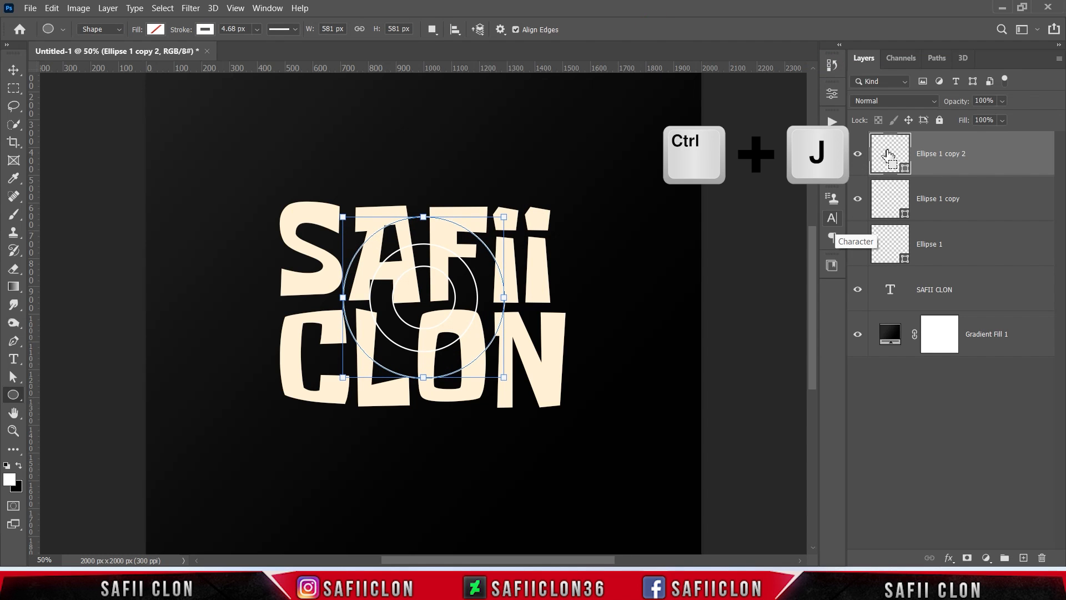
pyautogui.hotkey('ctrl', 'j')
pyautogui.hotkey('ctrl', 't')
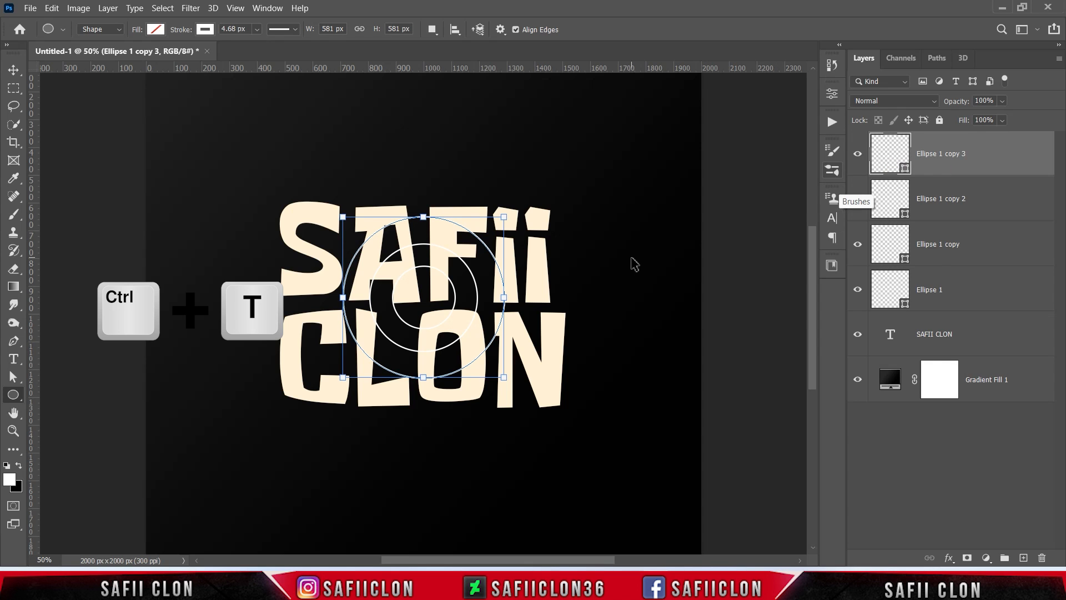
pyautogui.moveTo(505, 217); pyautogui.dragTo(544, 203)
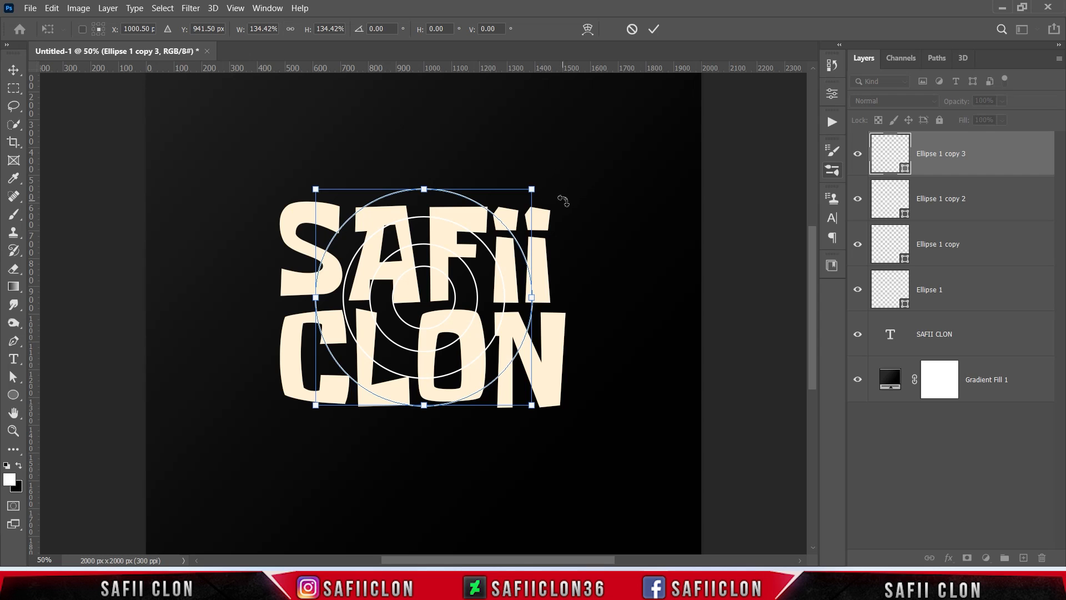
pyautogui.click(653, 29)
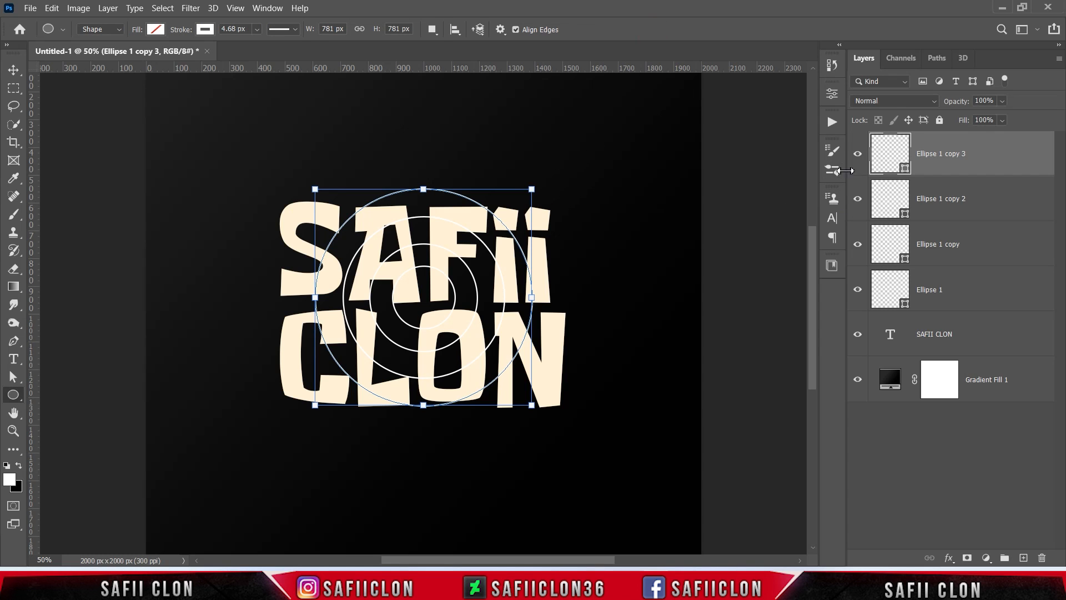
# Step: Add a fifth concentric ring by duplicating the outermost one and scaling it to about 126%, 983 px across
pyautogui.hotkey('ctrl', 'j')
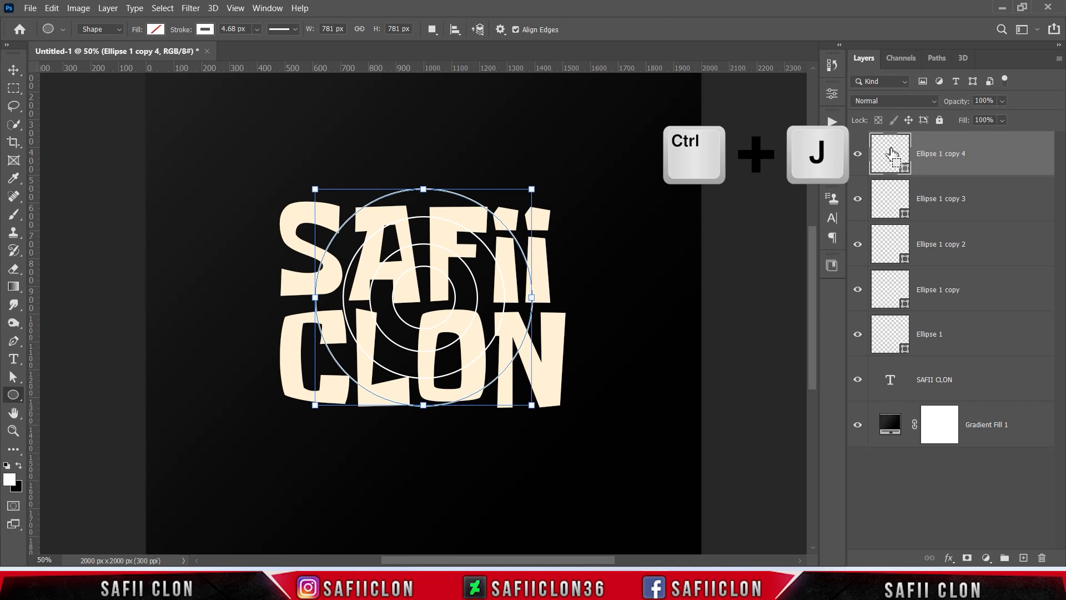
pyautogui.hotkey('ctrl', 't')
pyautogui.moveTo(532, 190); pyautogui.dragTo(577, 177)
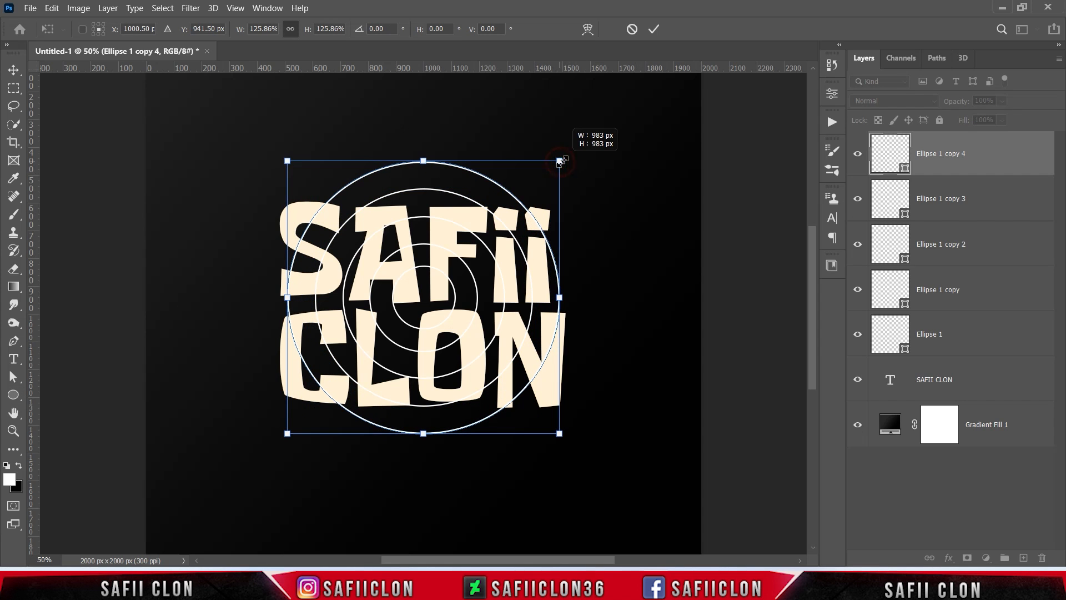
pyautogui.click(653, 28)
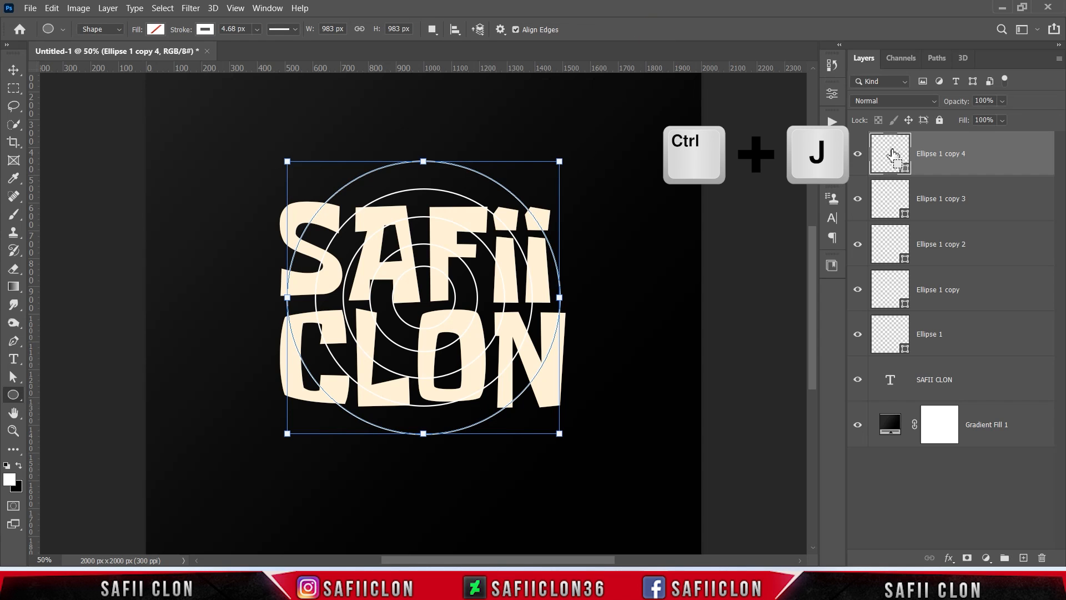
# Step: Add a sixth concentric ring by duplicating the outermost one and scaling it to about 118.5%, 1165 px across
pyautogui.hotkey('ctrl', 'j')
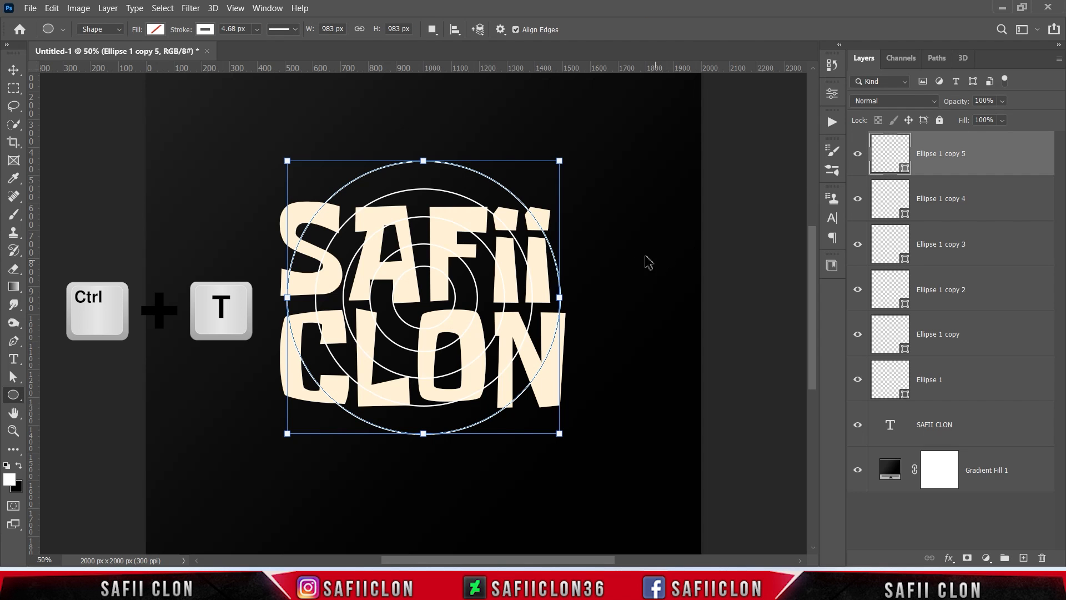
pyautogui.hotkey('ctrl', 't')
pyautogui.moveTo(561, 158); pyautogui.dragTo(604, 150)
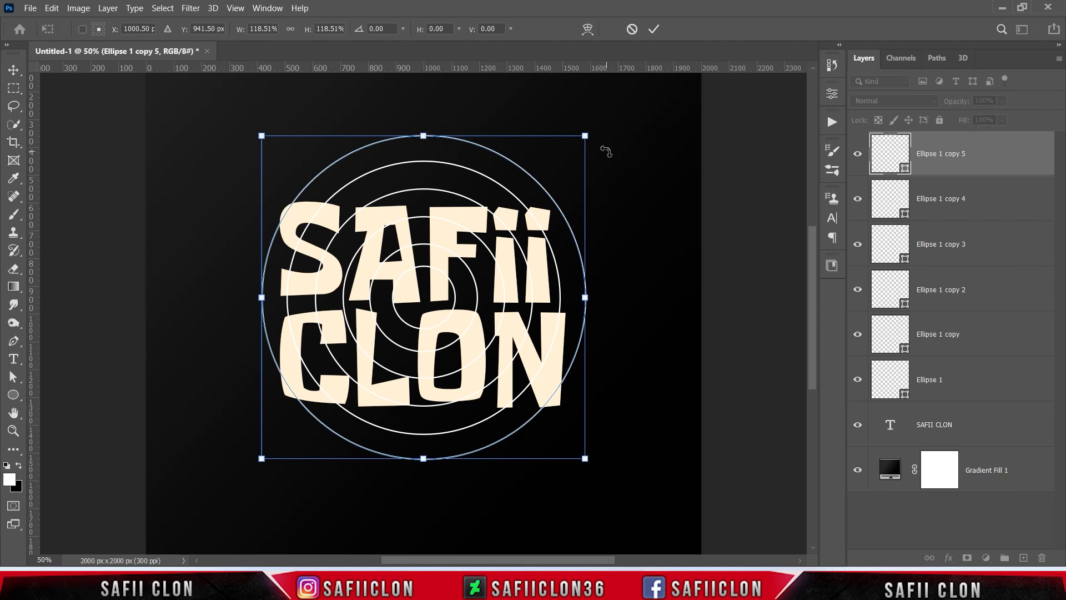
pyautogui.click(655, 29)
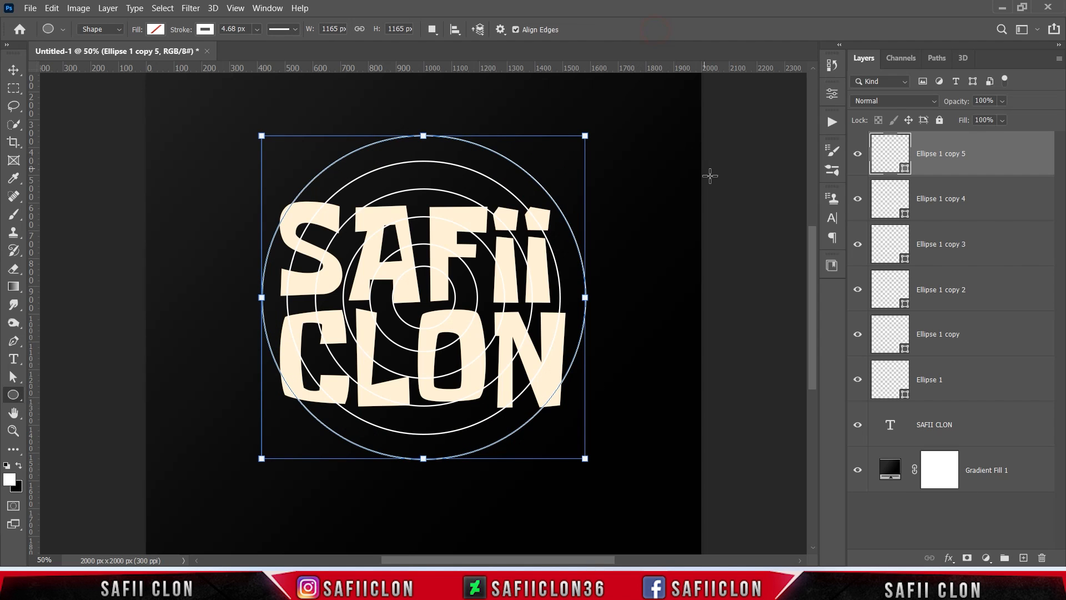
# Step: Add a seventh concentric ring by duplicating the outermost one and scaling it to about 117%, 1367 px across
pyautogui.rightClick(975, 157)
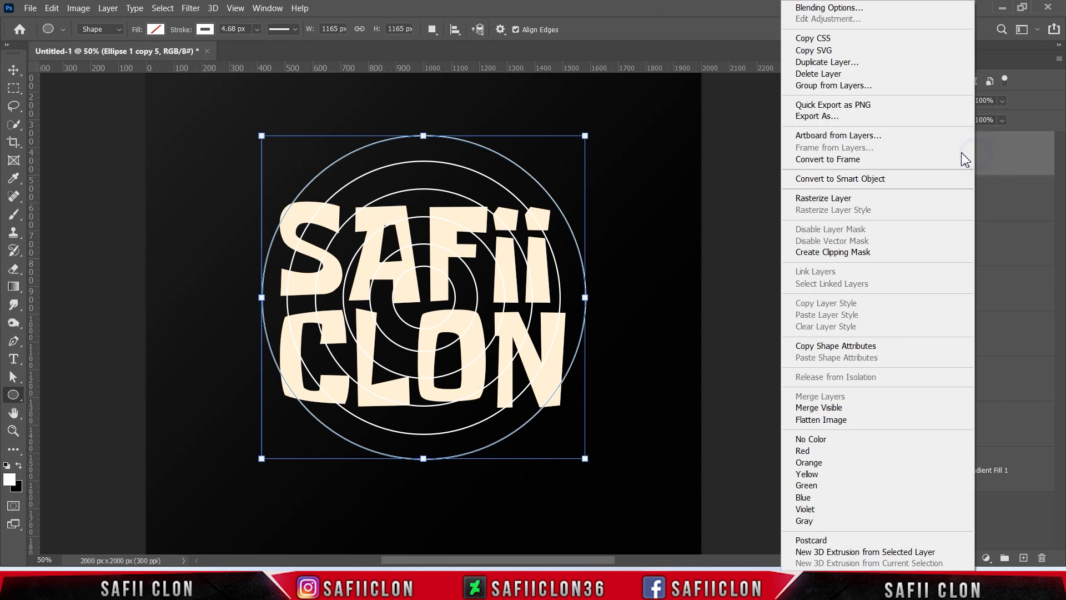
pyautogui.click(803, 64)
pyautogui.click(646, 155)
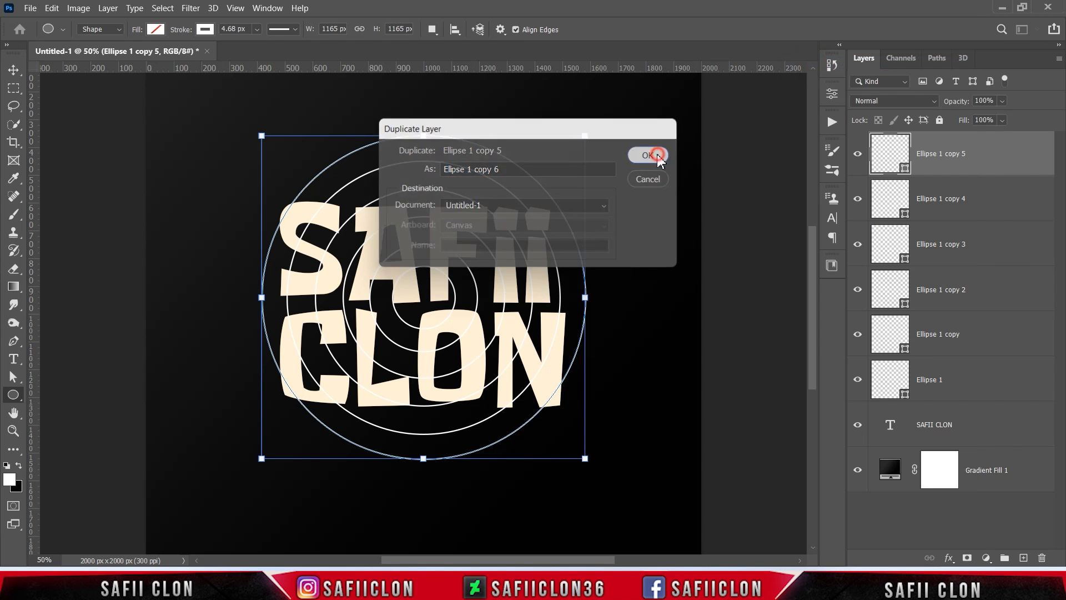
pyautogui.hotkey('ctrl', 't')
pyautogui.moveTo(585, 136); pyautogui.dragTo(633, 126)
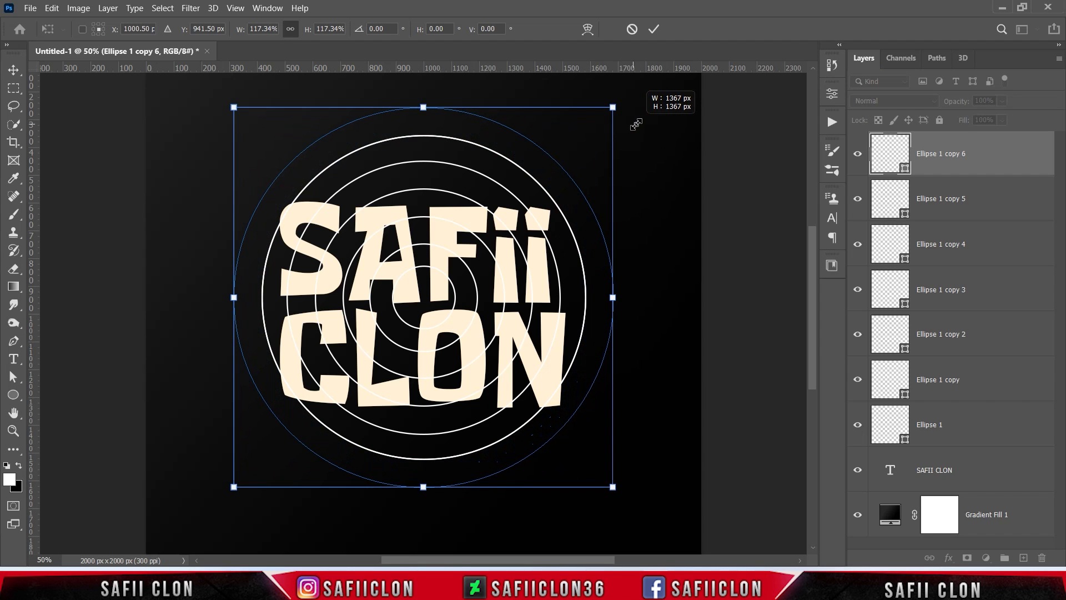
pyautogui.click(653, 30)
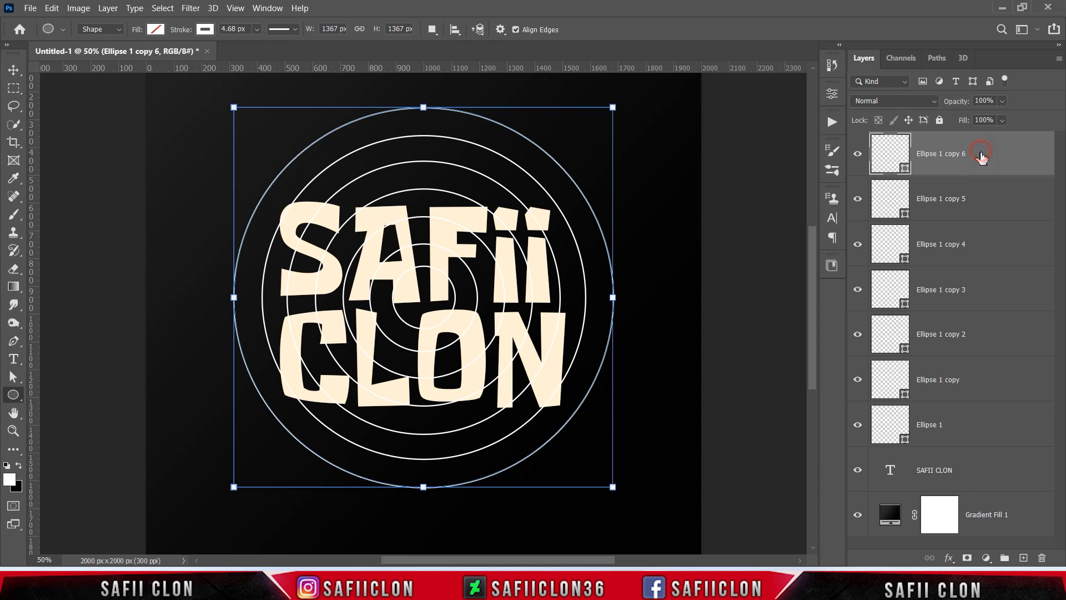
# Step: Convert all the ellipse layers, from Ellipse 1 to Ellipse 1 copy 6, into one smart object
pyautogui.keyDown('shift'); pyautogui.click(987, 428); pyautogui.keyUp('shift')
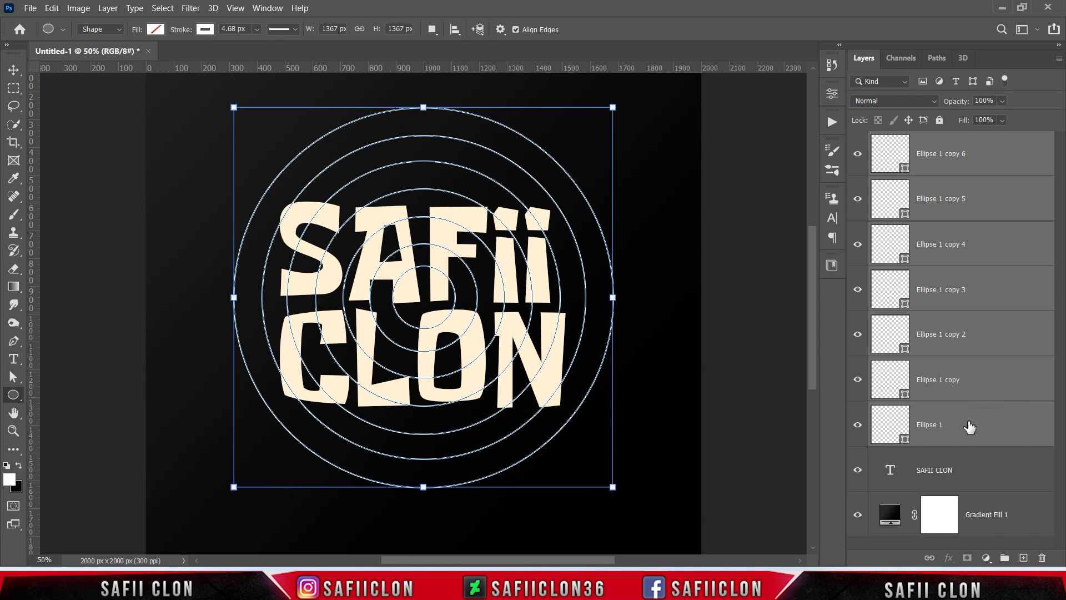
pyautogui.rightClick(970, 424)
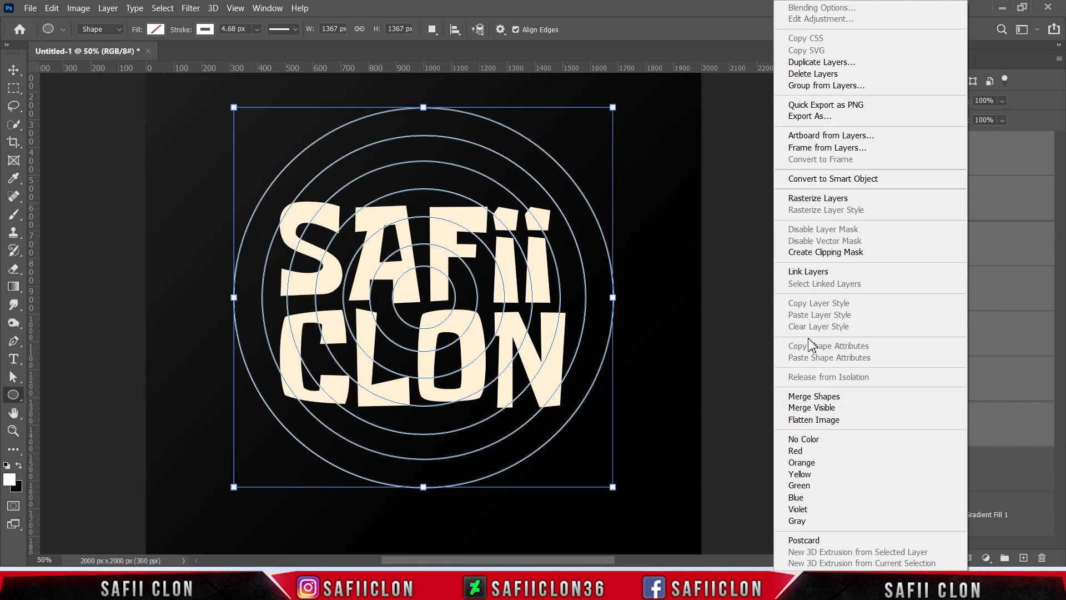
pyautogui.click(810, 181)
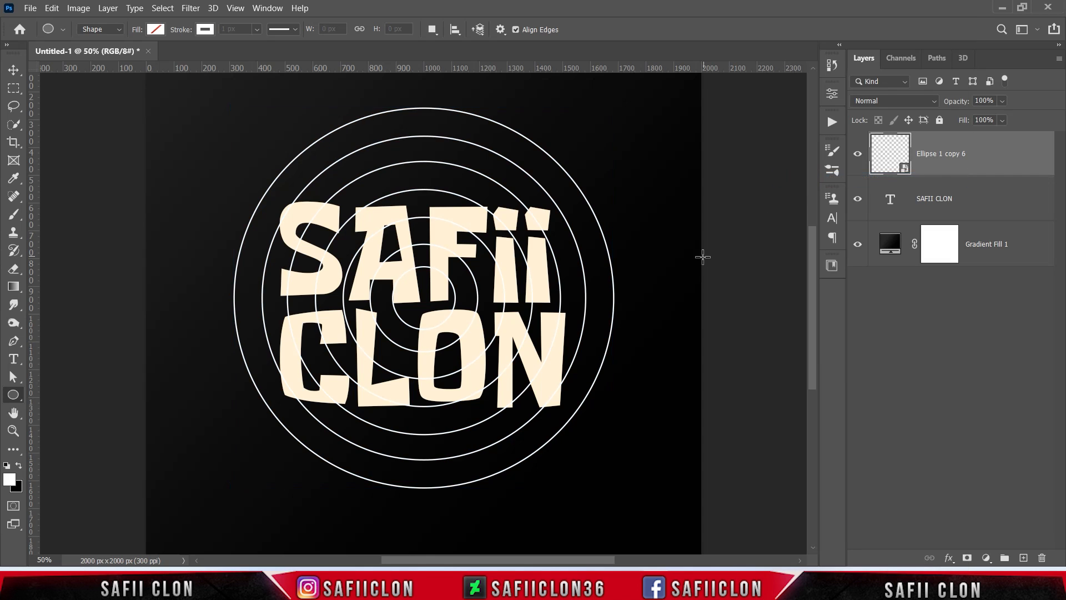
# Step: Move the concentric rings smart object down slightly, to X 1000.50 px and Y 968.50 px
pyautogui.hotkey('ctrl', '-')
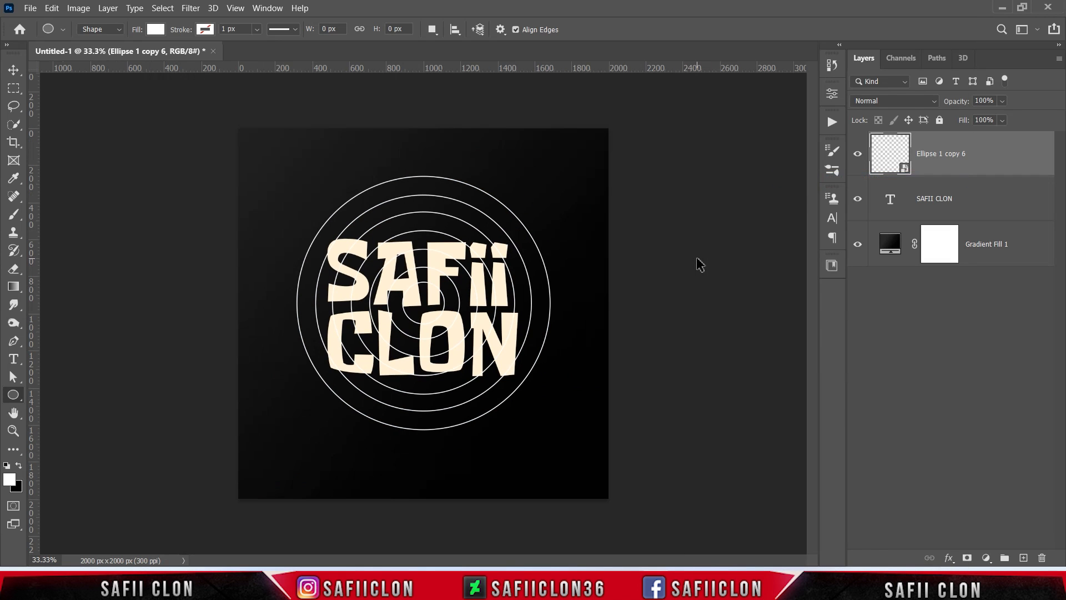
pyautogui.hotkey('ctrl', 't')
pyautogui.moveTo(479, 310); pyautogui.dragTo(478, 319)
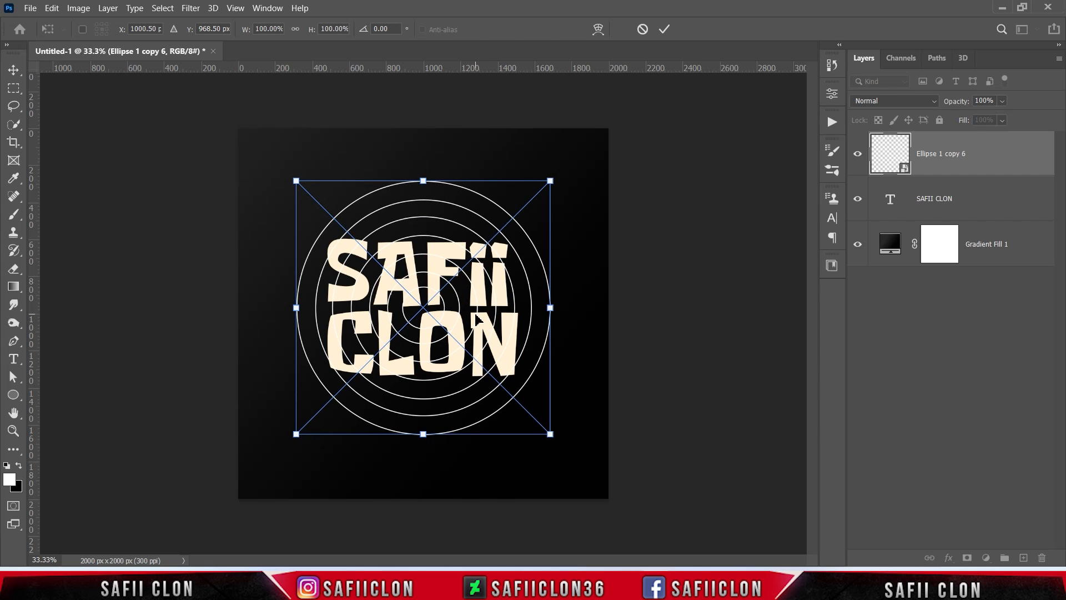
pyautogui.click(665, 29)
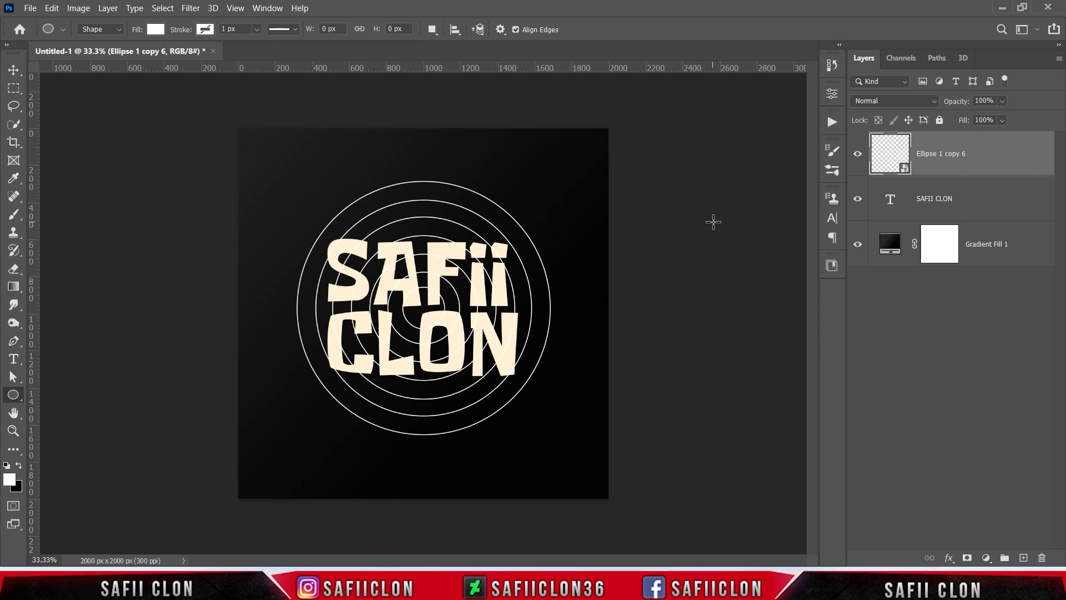
# Step: Load the rings as a selection, invert it and add it as a layer mask on the text layer
pyautogui.keyDown('ctrl'); pyautogui.click(889, 153); pyautogui.keyUp('ctrl')
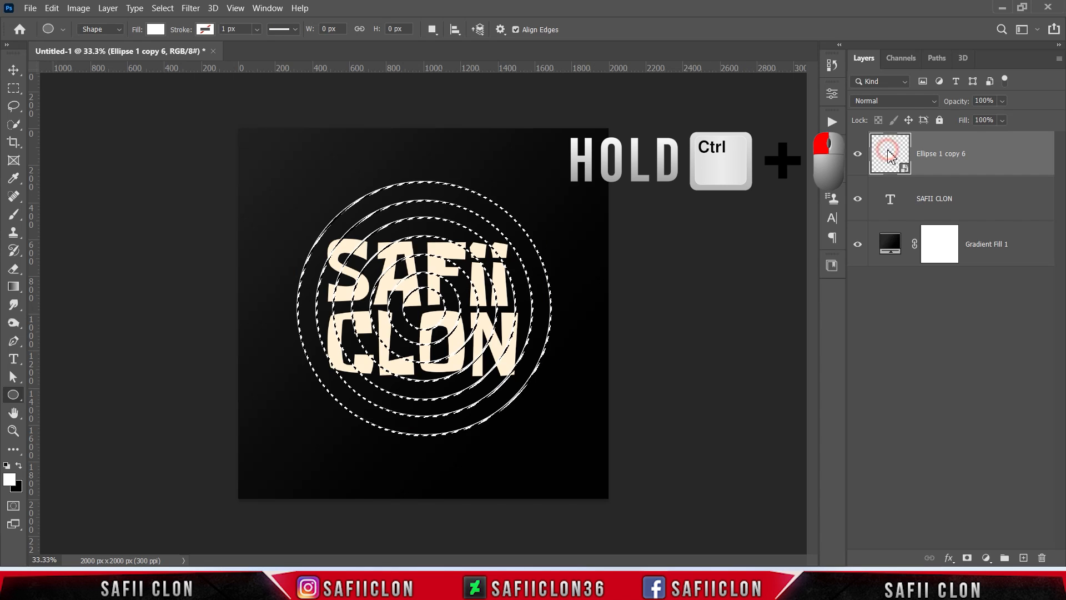
pyautogui.click(163, 8)
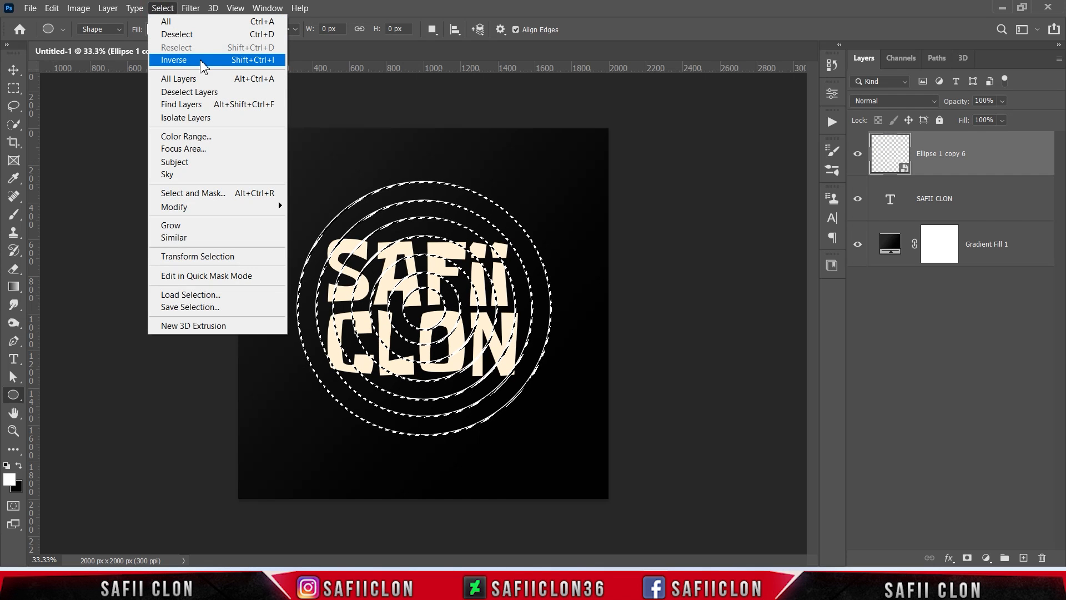
pyautogui.click(199, 61)
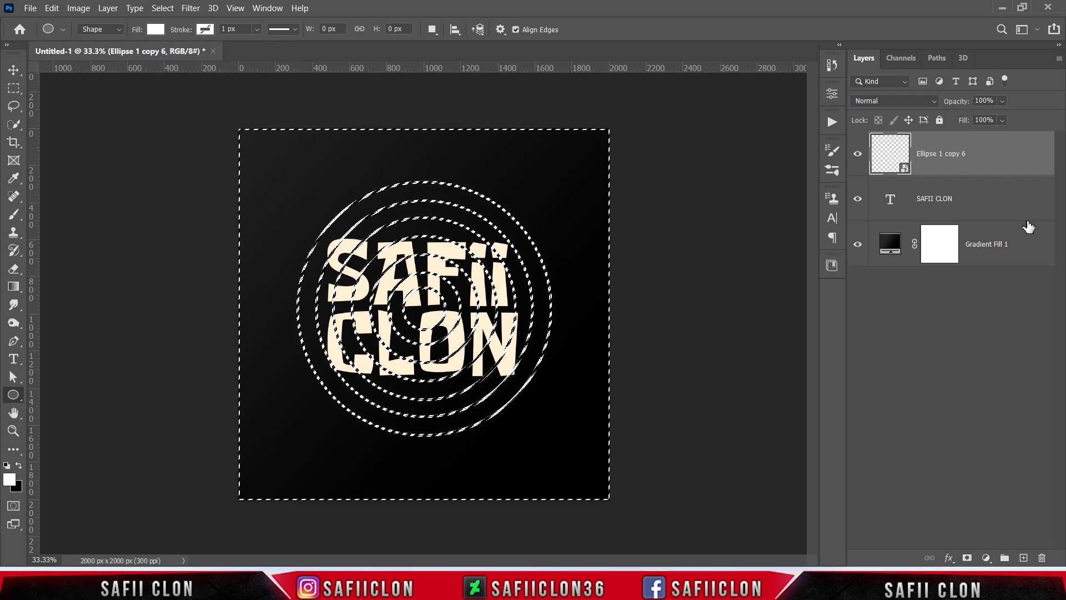
pyautogui.click(981, 207)
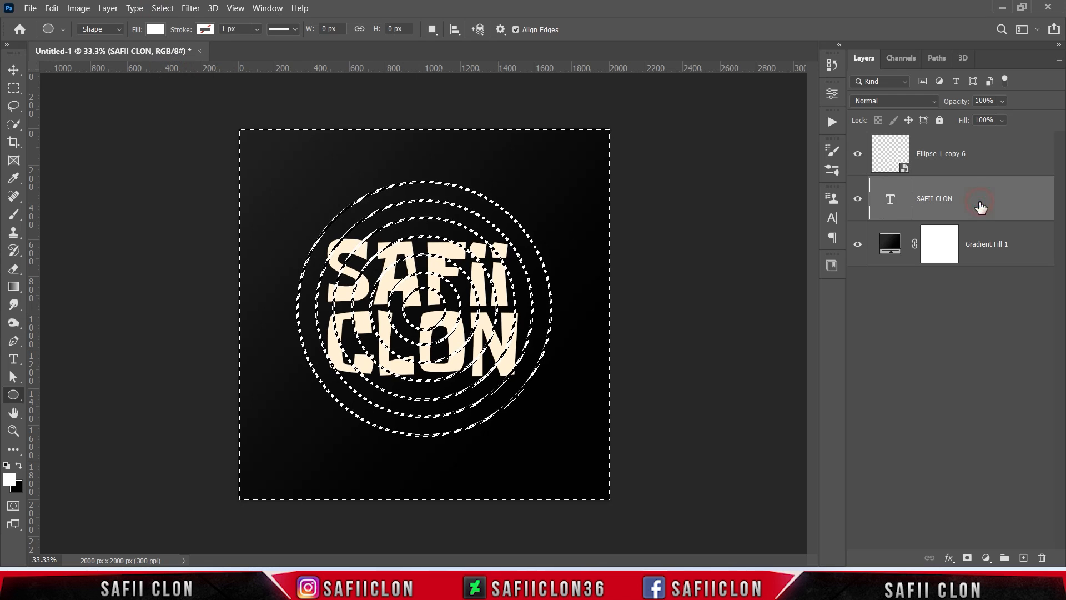
pyautogui.click(967, 558)
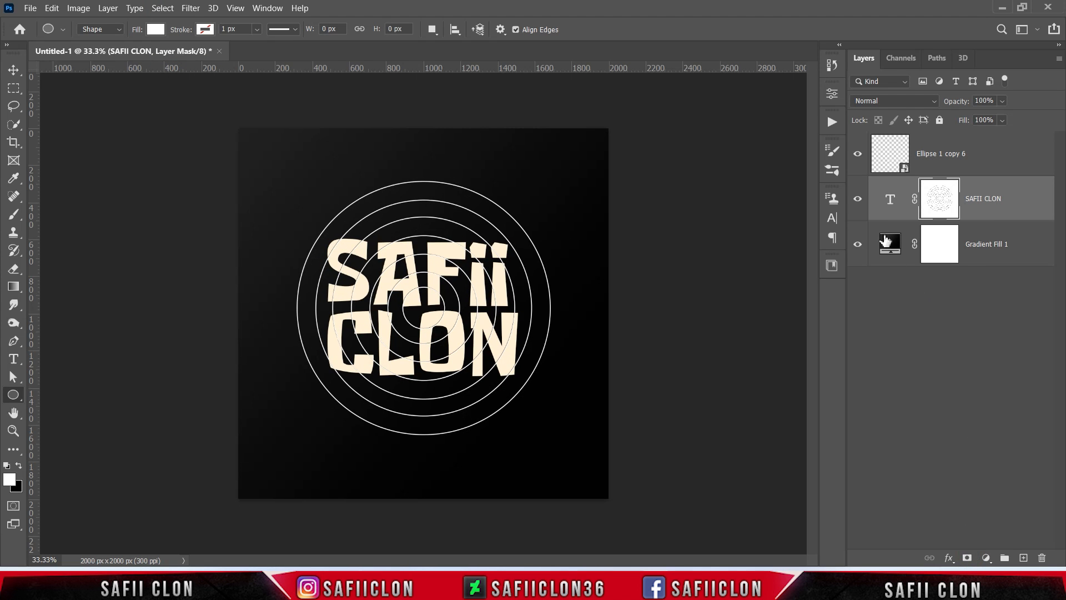
# Step: Hide the rings layer and examine the curved cuts across the lettering
pyautogui.click(858, 155)
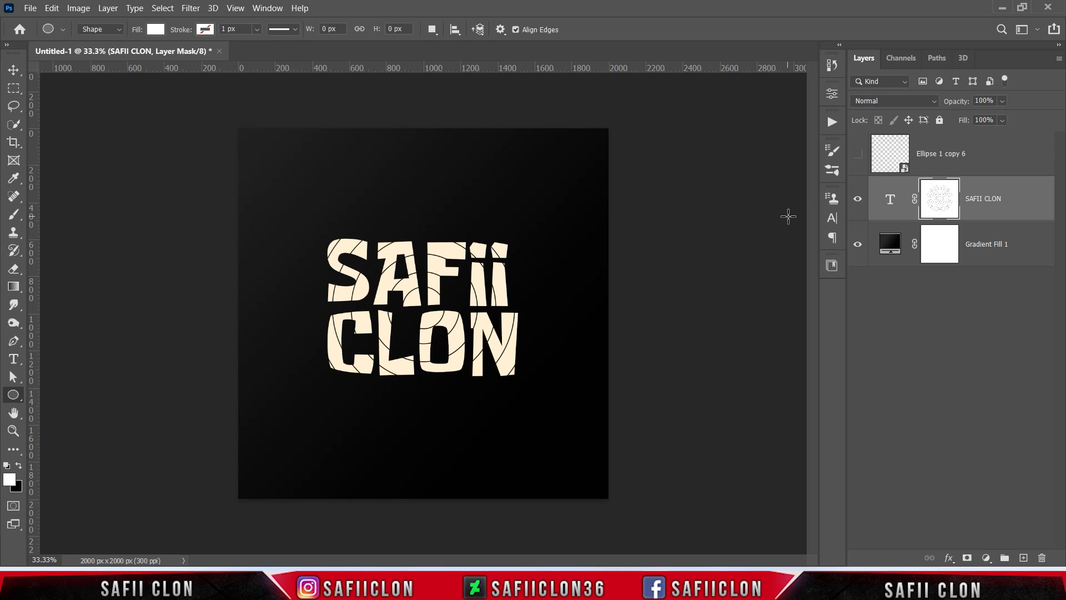
pyautogui.hotkey('ctrl', '+')
pyautogui.hotkey('ctrl', '+')
pyautogui.hotkey('ctrl', '+')
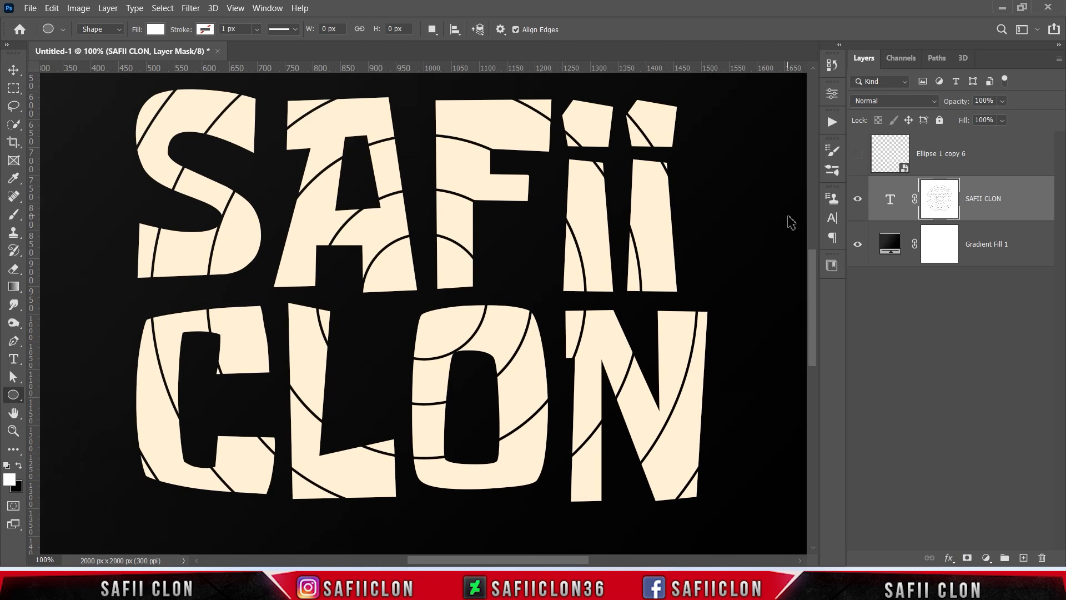
pyautogui.hotkey('ctrl', '-')
pyautogui.hotkey('ctrl', '-')
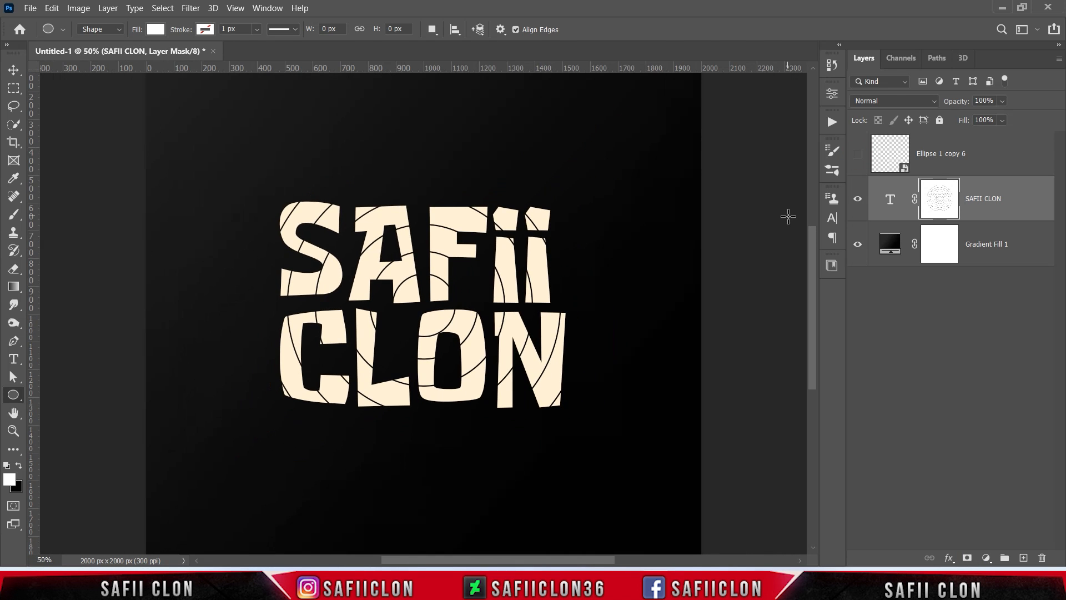
# Step: Convert the masked text layer into a smart object
pyautogui.rightClick(1025, 195)
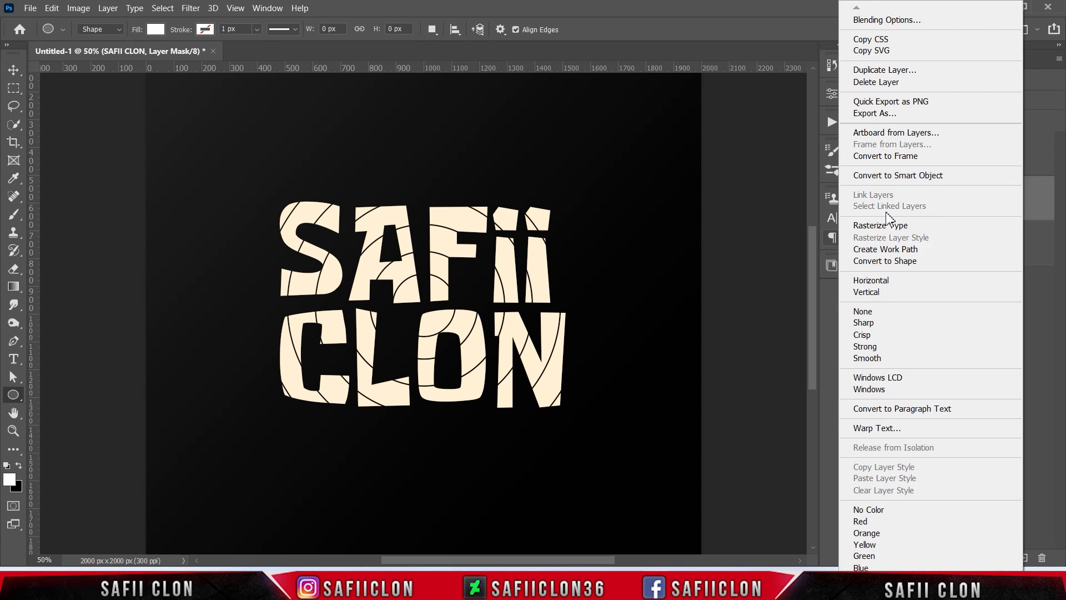
pyautogui.click(883, 175)
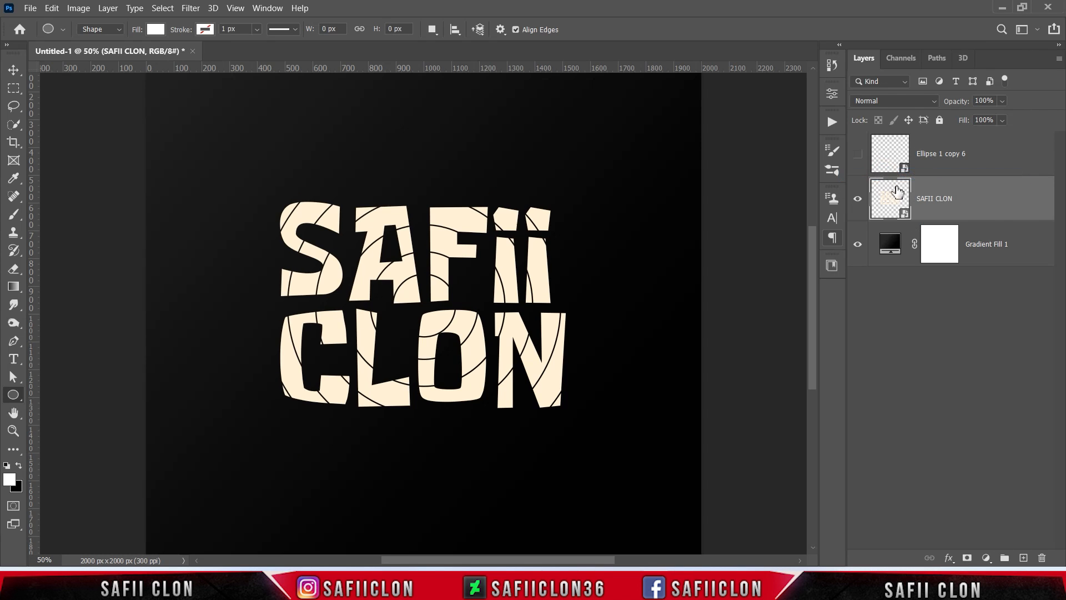
pyautogui.click(858, 201)
pyautogui.click(859, 201)
# Step: Apply a ZigZag distortion to the text smart object with Amount 81, Ridges 16 and the Out From Center style
pyautogui.click(191, 9)
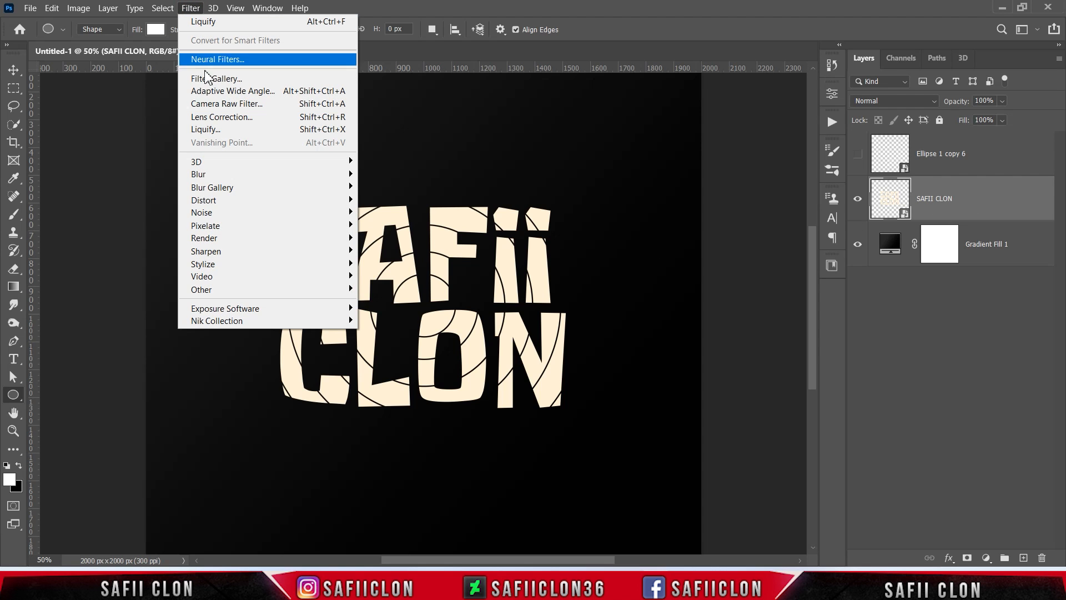
pyautogui.moveTo(294, 207)
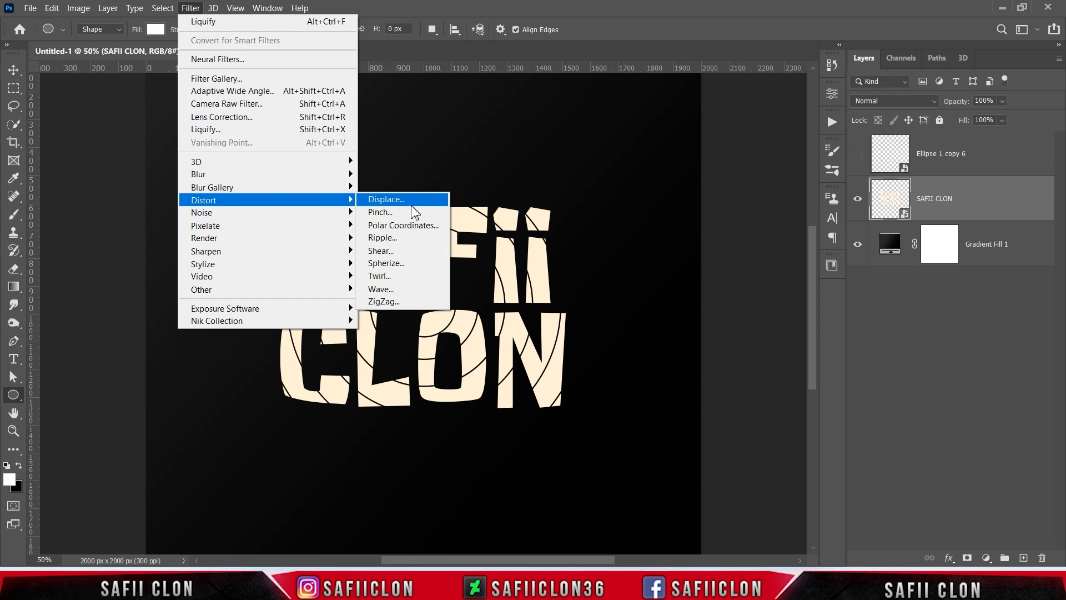
pyautogui.click(401, 301)
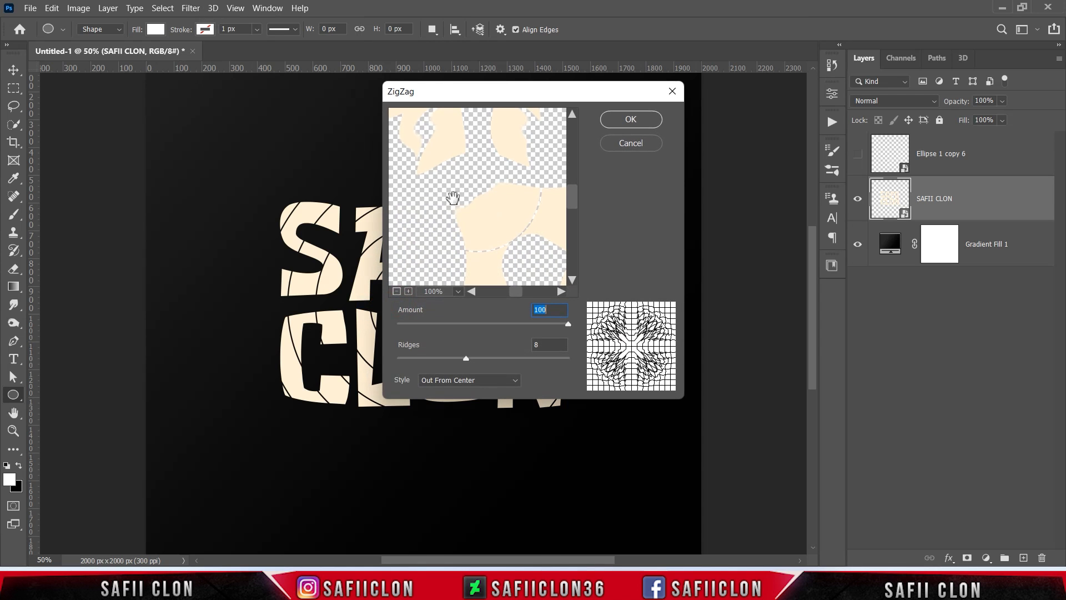
pyautogui.moveTo(473, 100); pyautogui.dragTo(670, 134)
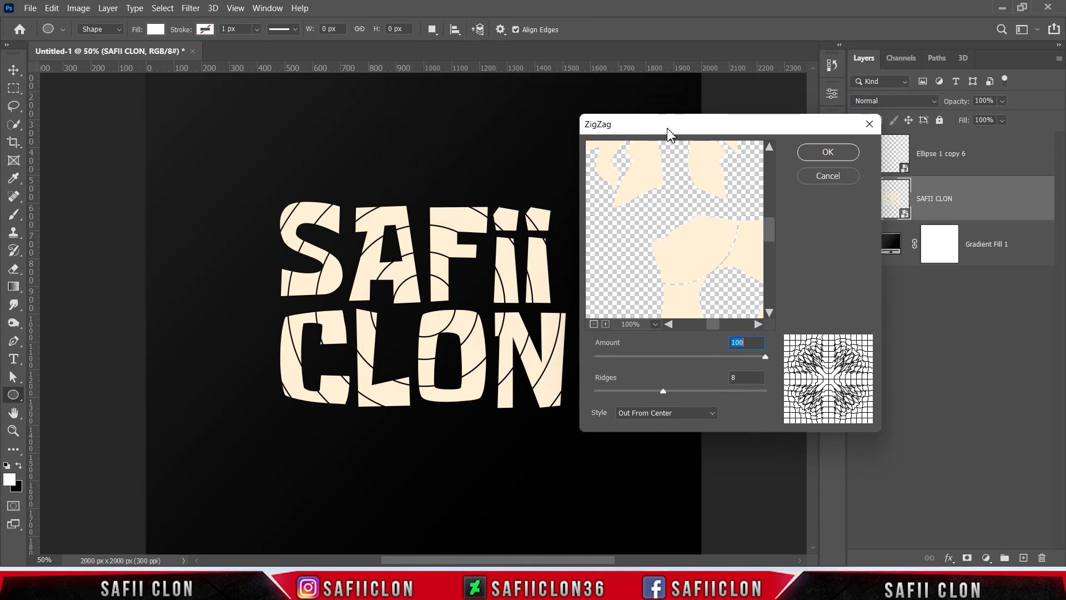
pyautogui.click(693, 416)
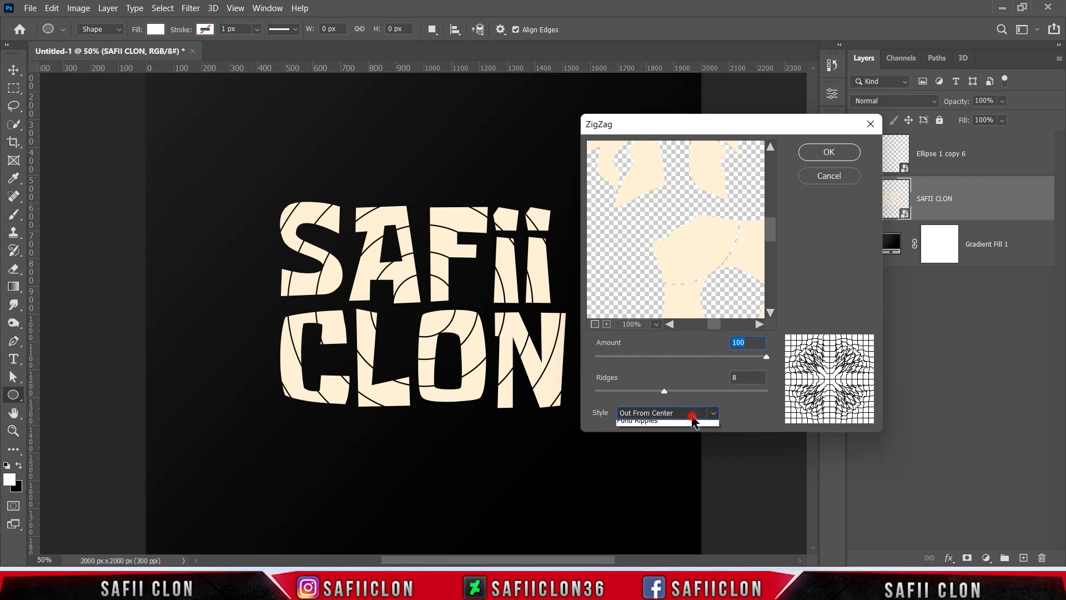
pyautogui.click(648, 438)
pyautogui.moveTo(665, 391); pyautogui.dragTo(735, 392)
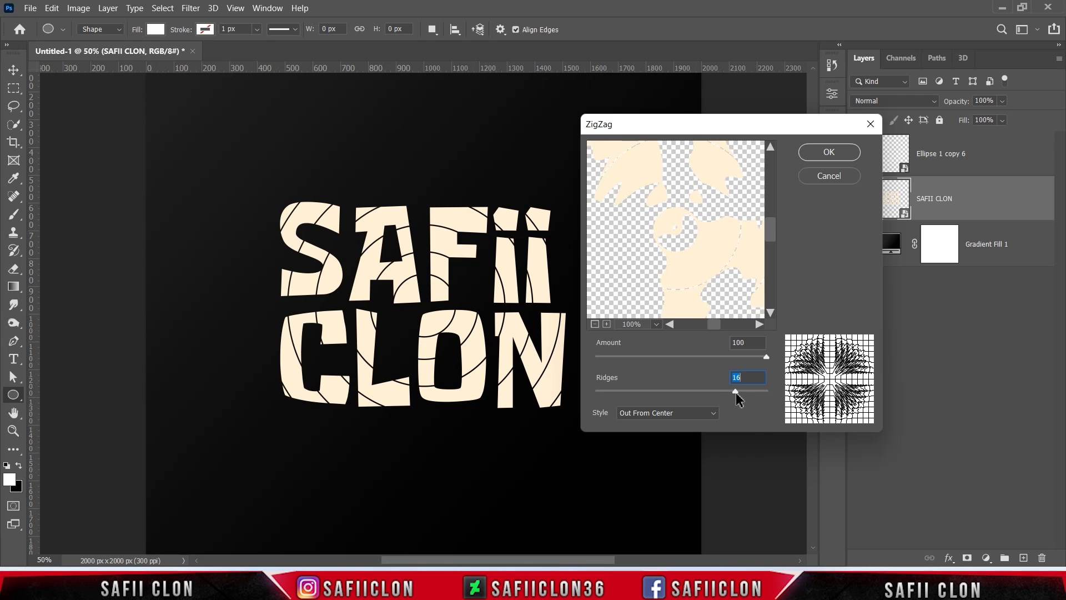
pyautogui.moveTo(767, 357); pyautogui.dragTo(751, 358)
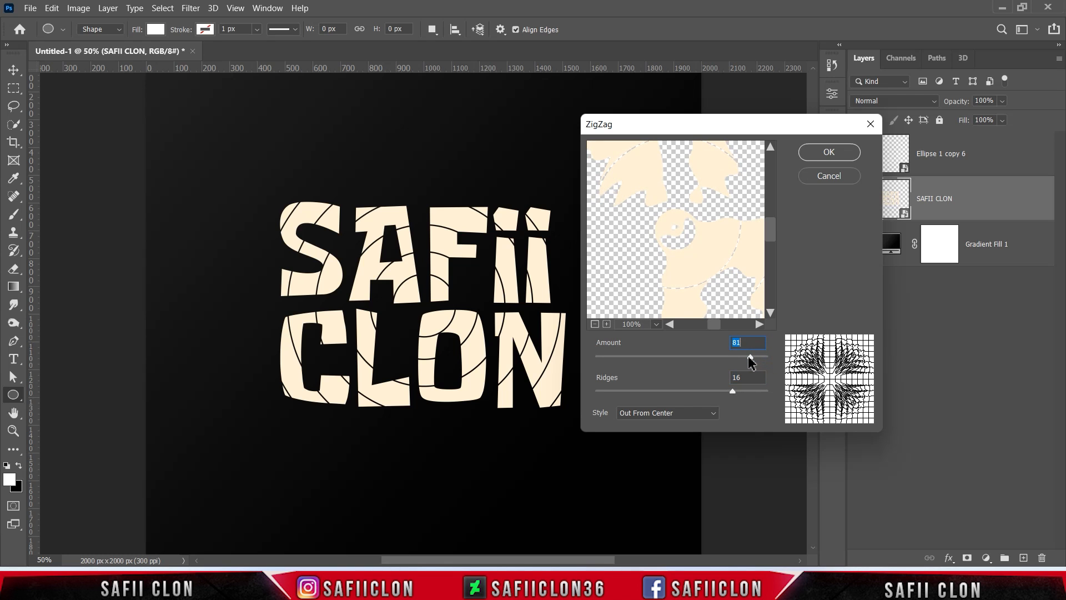
pyautogui.click(595, 325)
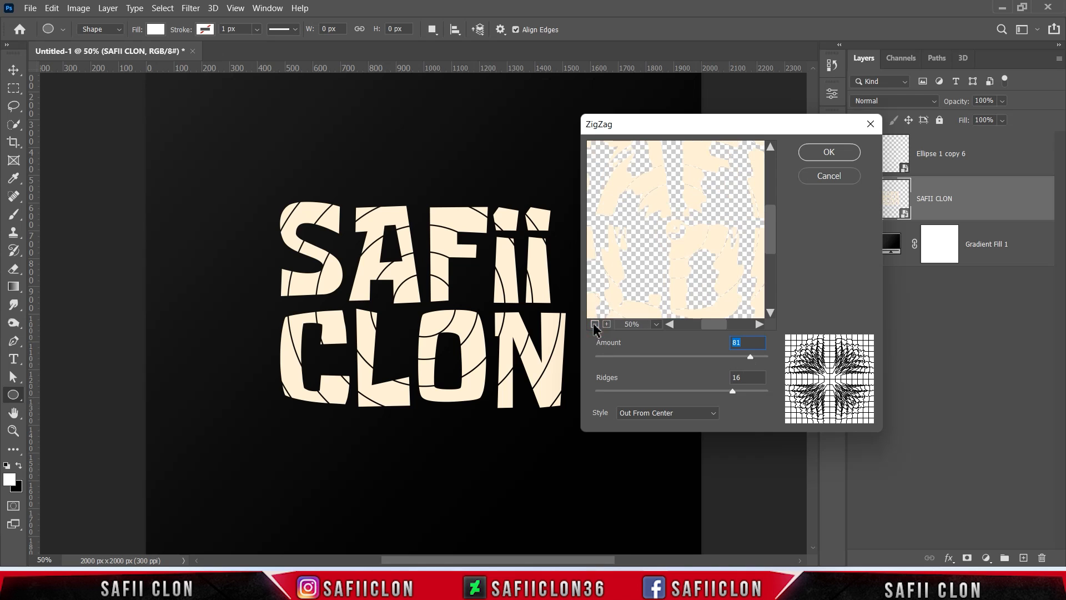
pyautogui.click(594, 325)
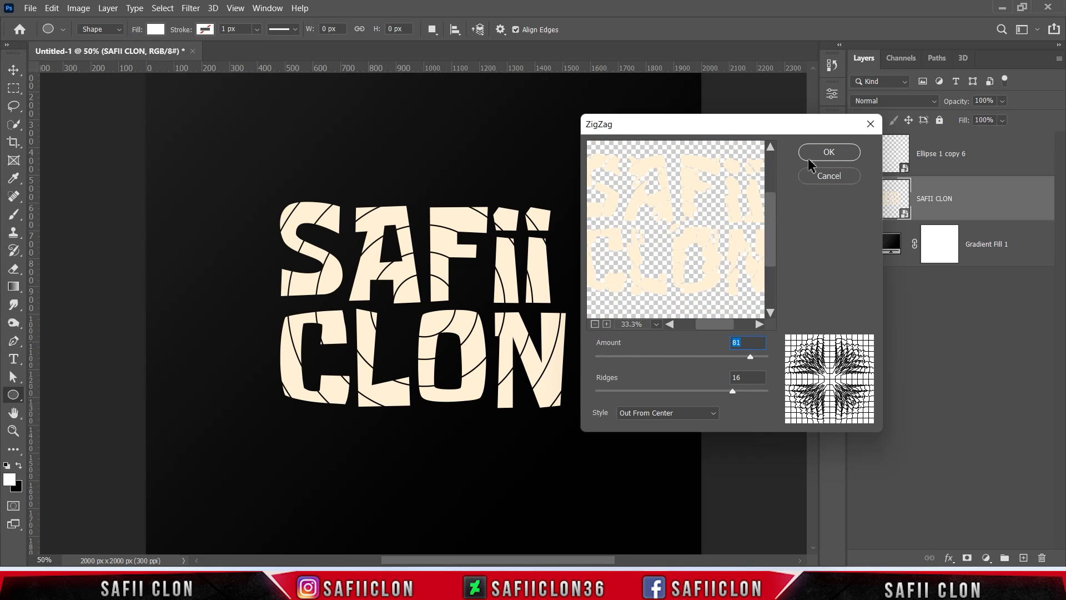
pyautogui.click(823, 157)
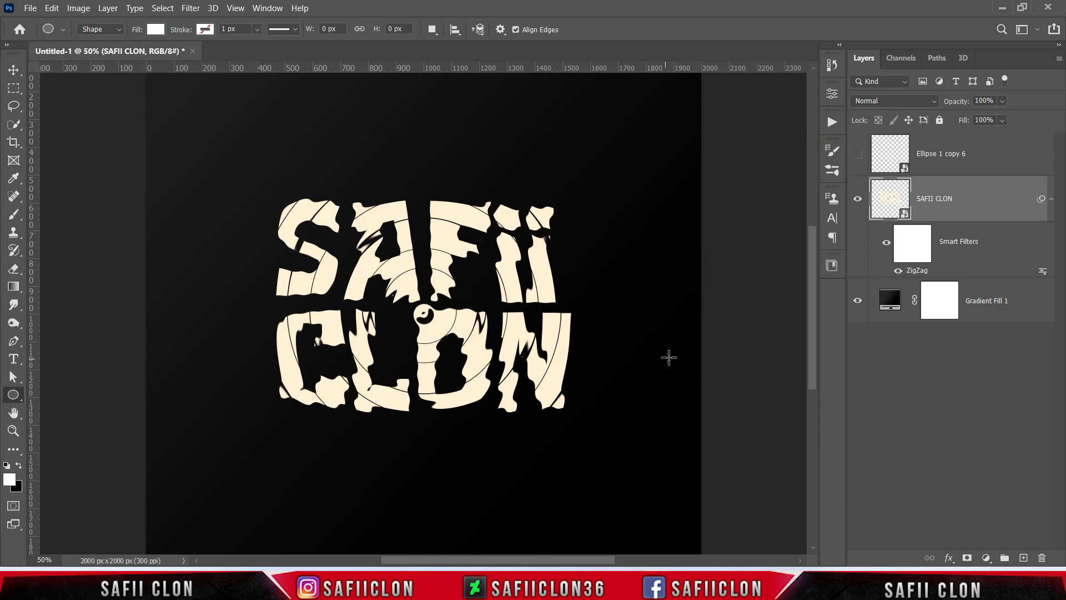
# Step: Show the rings layer again and apply a ZigZag distortion to it with Amount 82, Ridges 15 and the Out From Center style
pyautogui.click(989, 164)
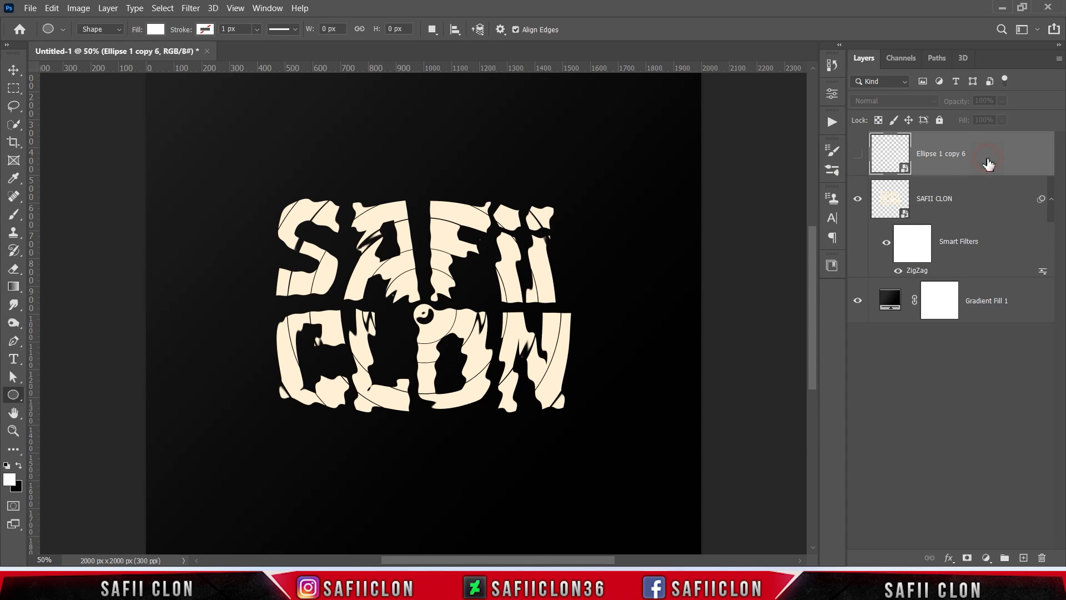
pyautogui.click(858, 156)
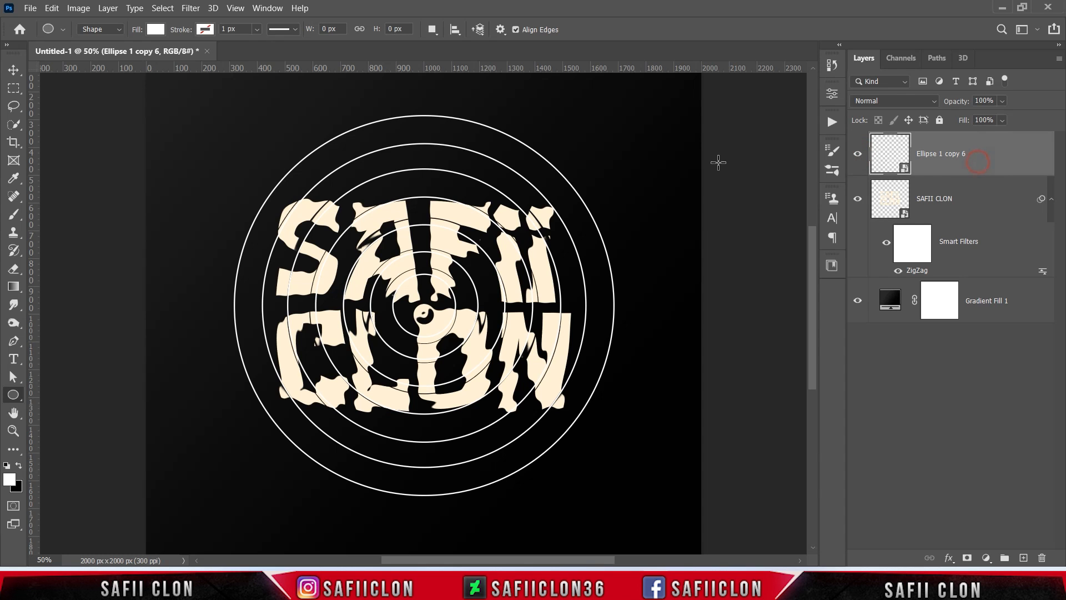
pyautogui.click(190, 9)
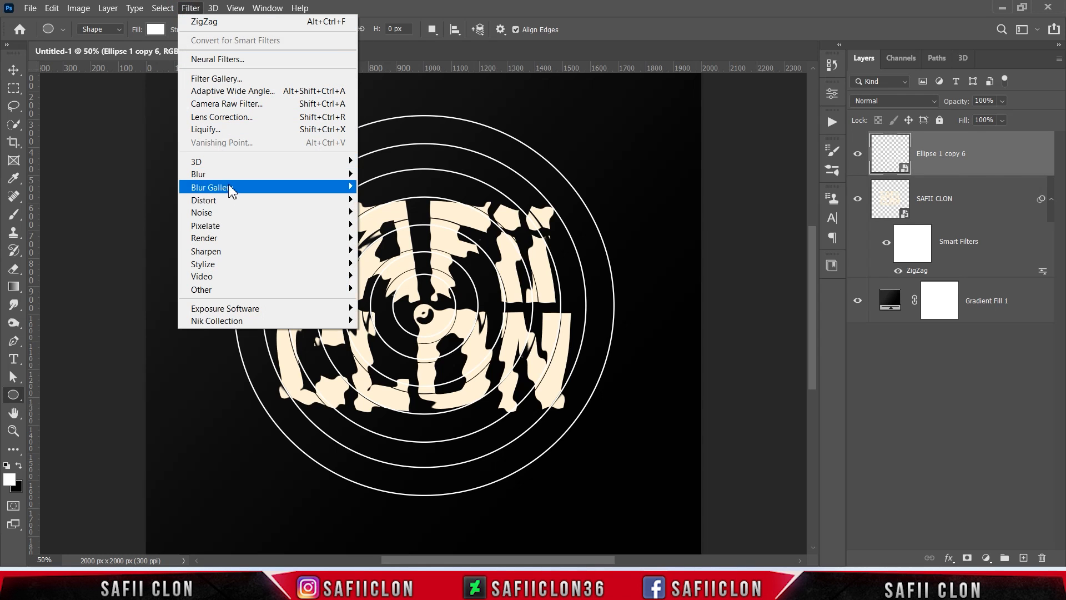
pyautogui.moveTo(269, 202)
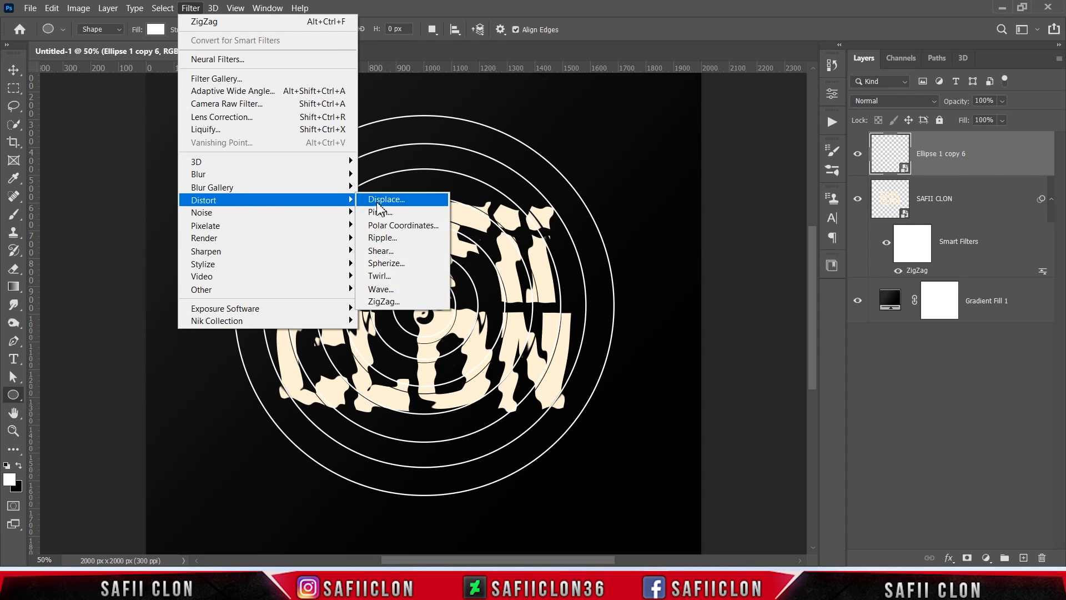
pyautogui.click(395, 304)
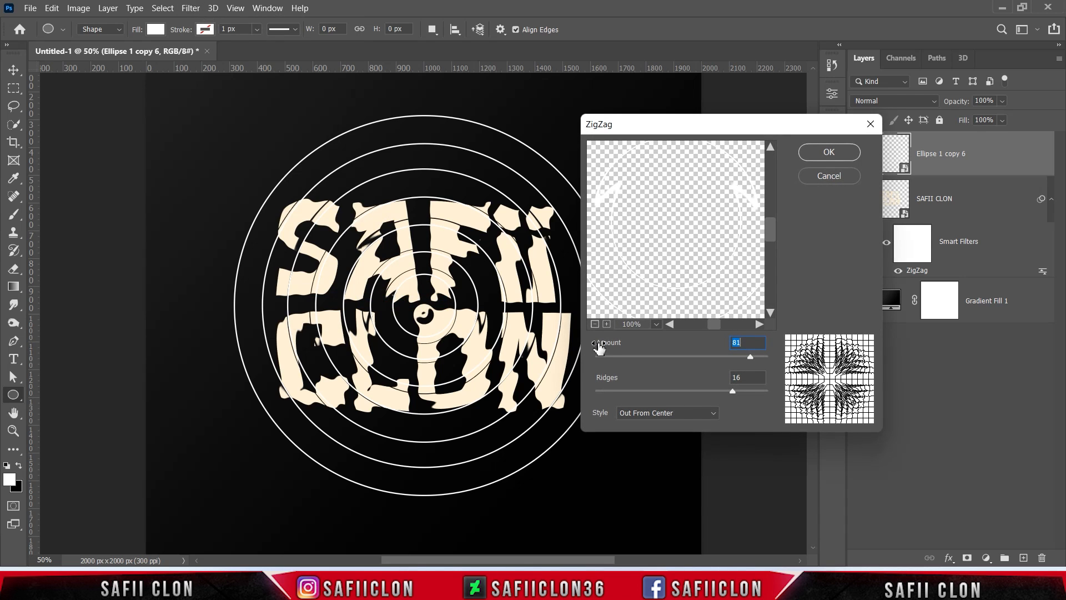
pyautogui.click(595, 325)
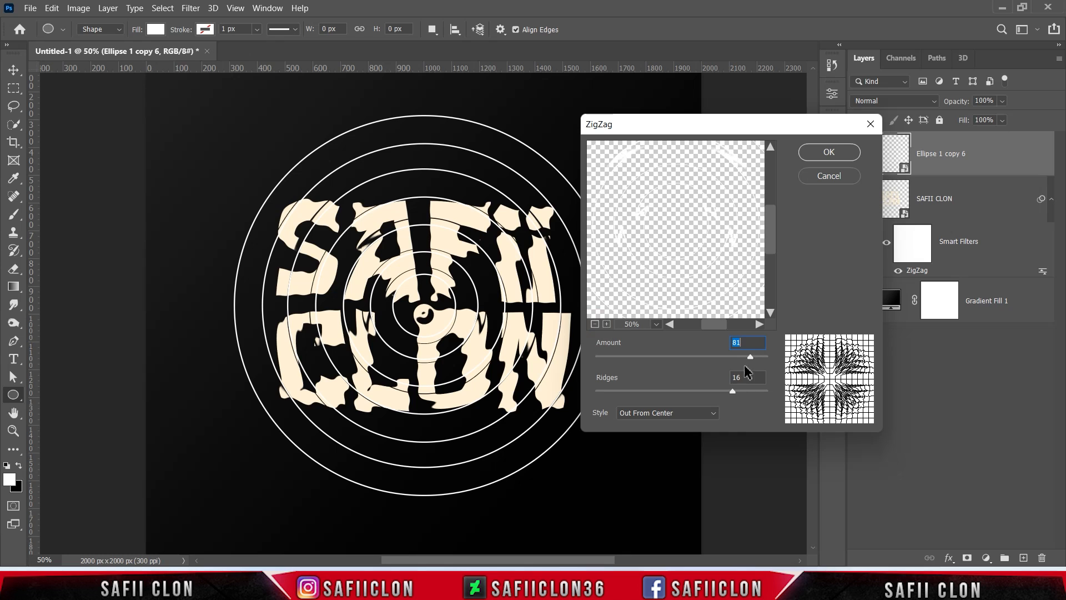
pyautogui.click(606, 325)
pyautogui.moveTo(733, 393); pyautogui.dragTo(723, 392)
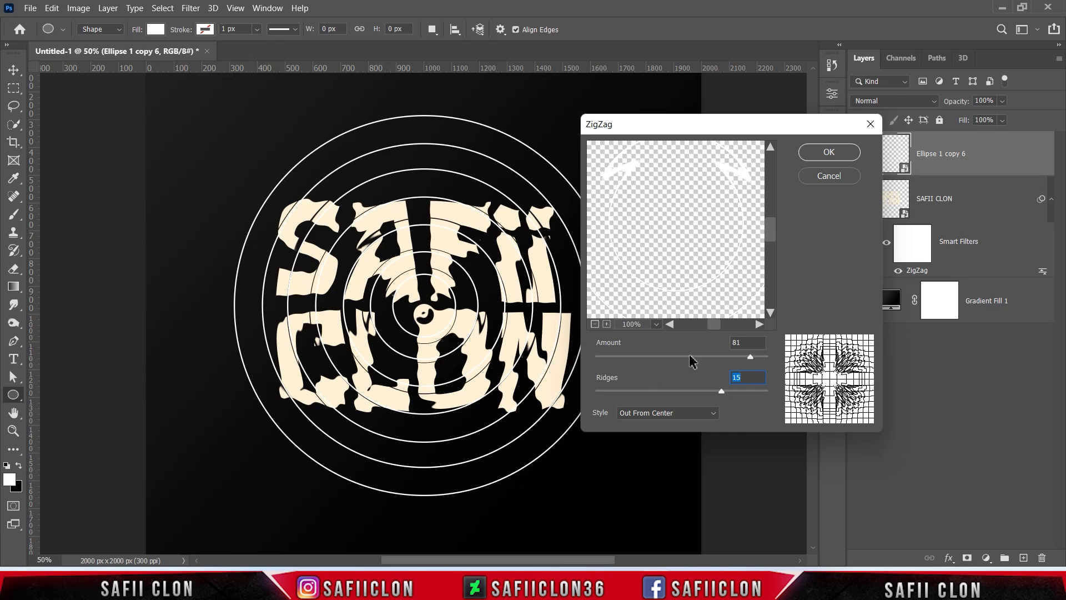
pyautogui.moveTo(751, 356); pyautogui.dragTo(753, 355)
pyautogui.moveTo(762, 354); pyautogui.dragTo(749, 352)
pyautogui.click(596, 324)
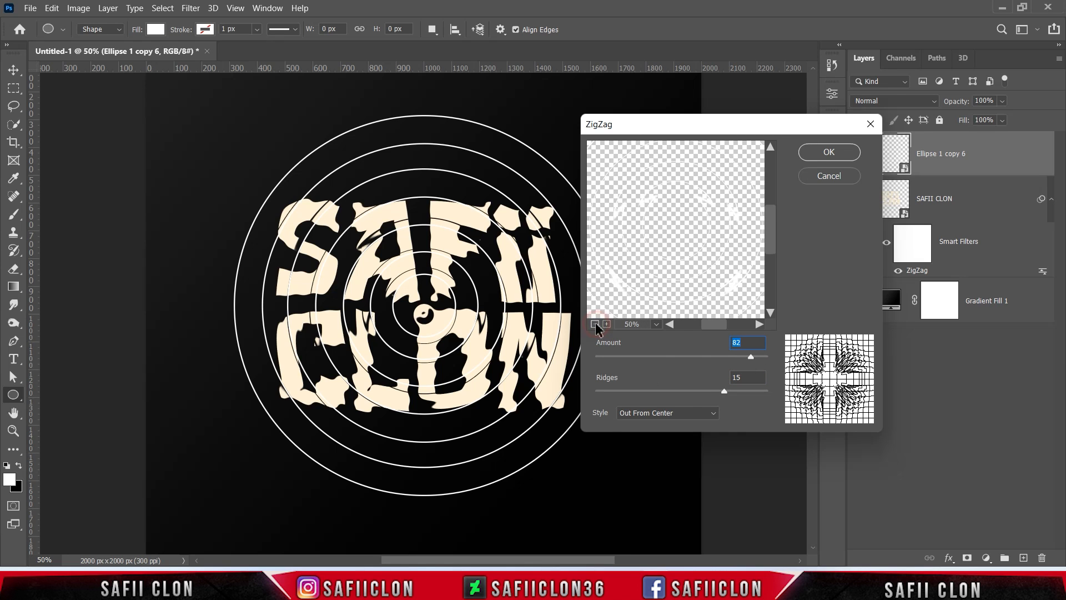
pyautogui.click(829, 153)
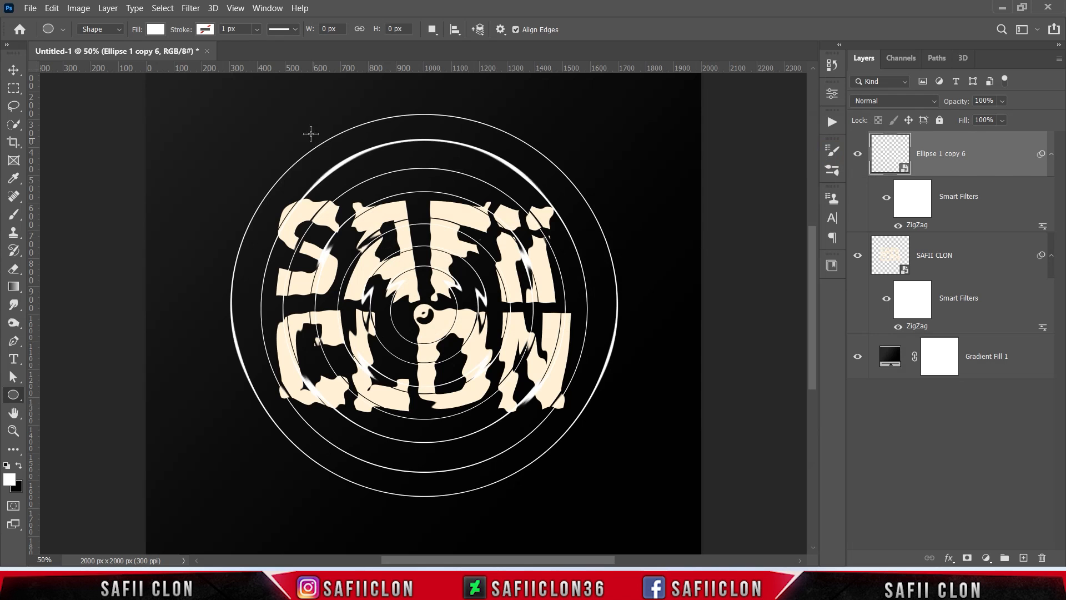
# Step: Apply a second ZigZag distortion to the rings layer with Amount 84, Ridges 16 and the Out From Center style
pyautogui.click(191, 8)
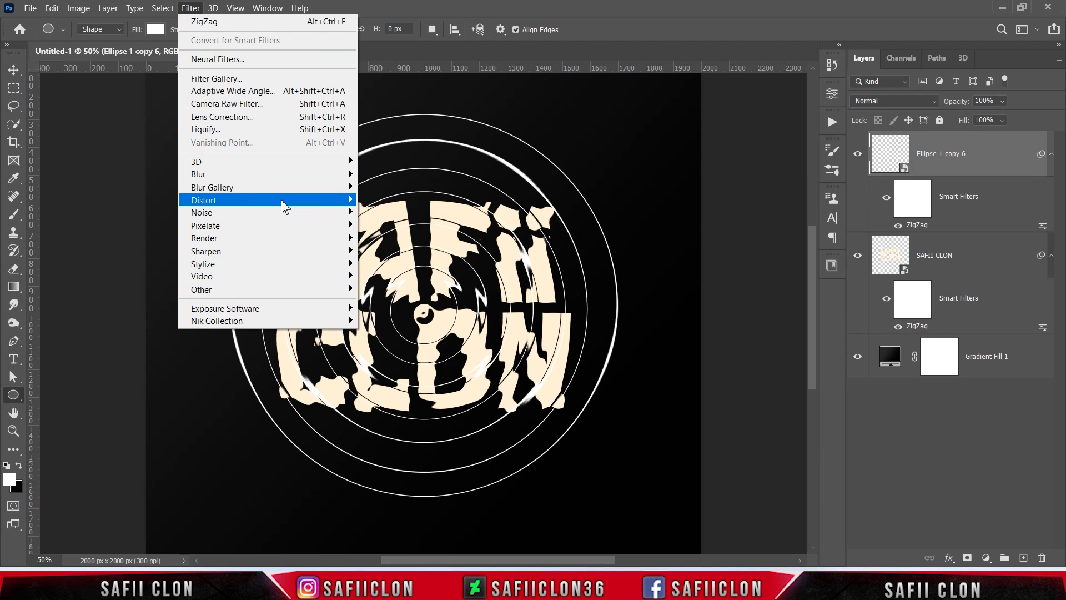
pyautogui.moveTo(278, 201)
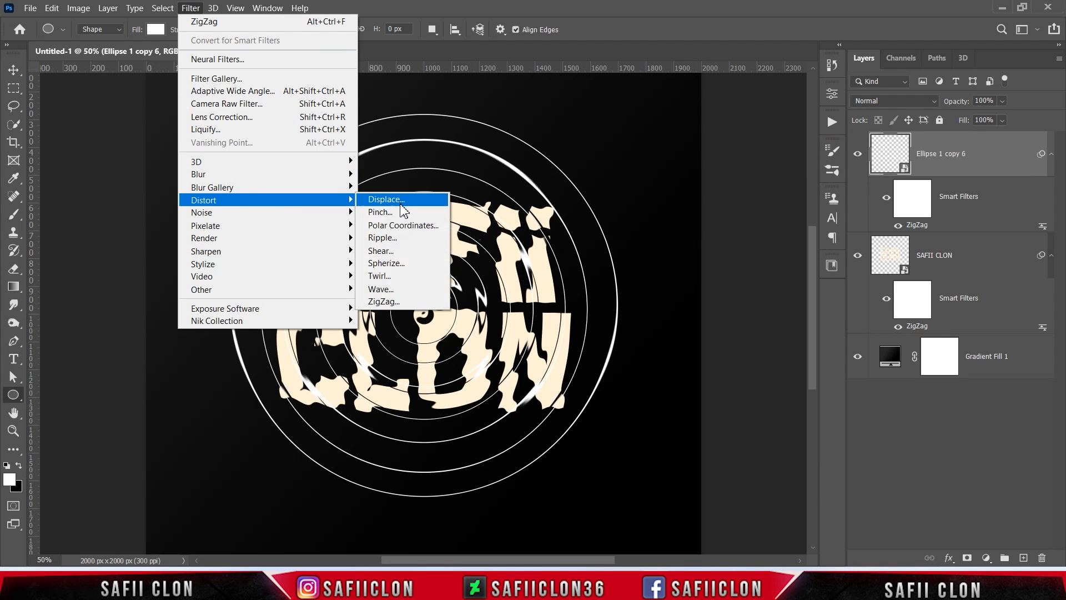
pyautogui.click(397, 302)
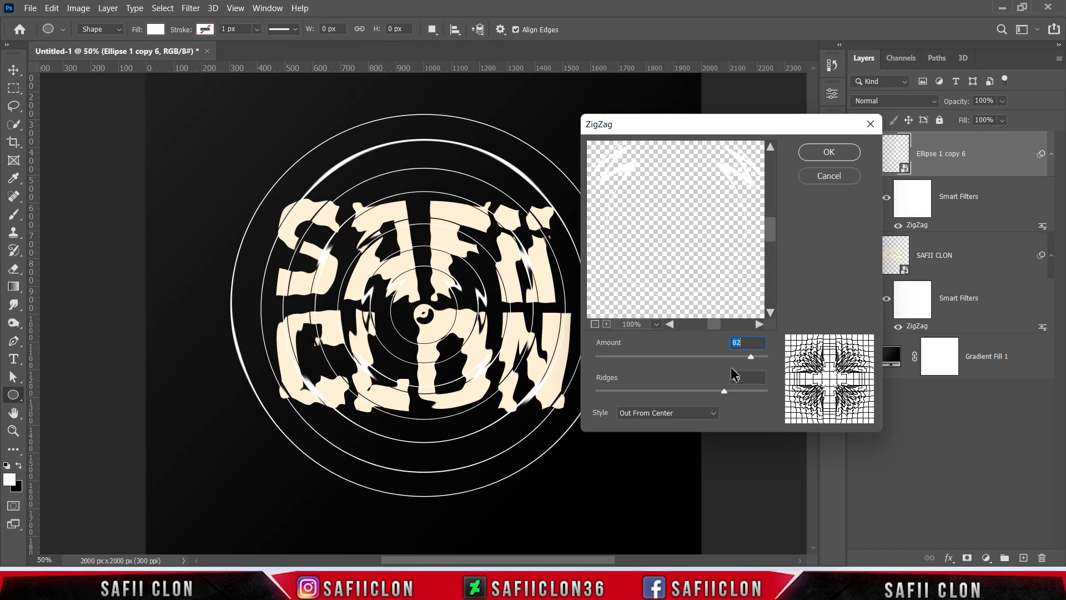
pyautogui.moveTo(724, 391); pyautogui.dragTo(734, 392)
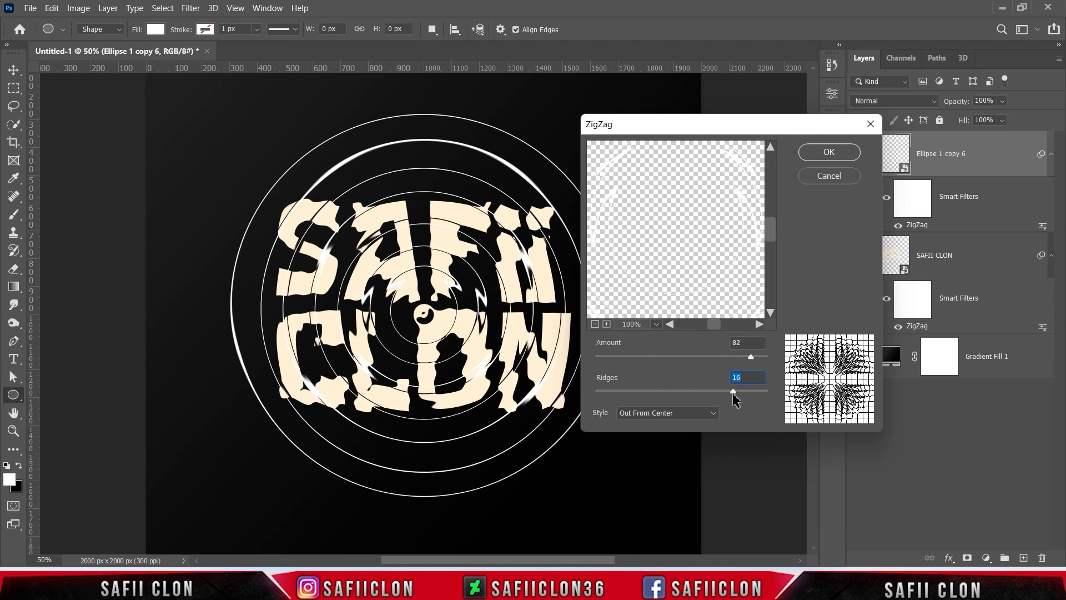
pyautogui.moveTo(751, 357)
pyautogui.mouseDown()
pyautogui.moveTo(731, 355)
pyautogui.moveTo(754, 361)
pyautogui.mouseUp()
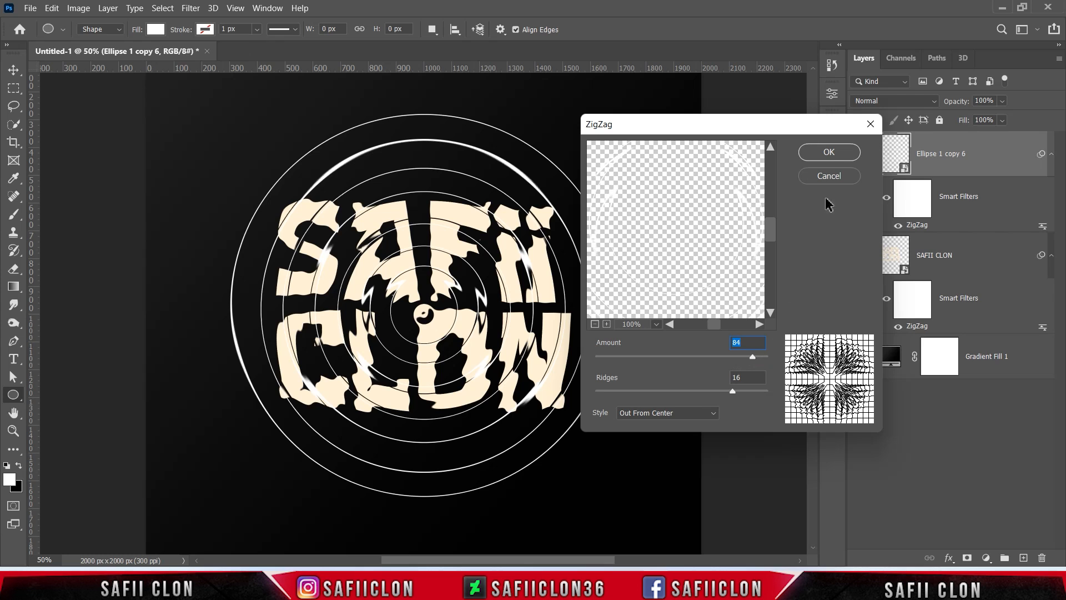
pyautogui.click(824, 152)
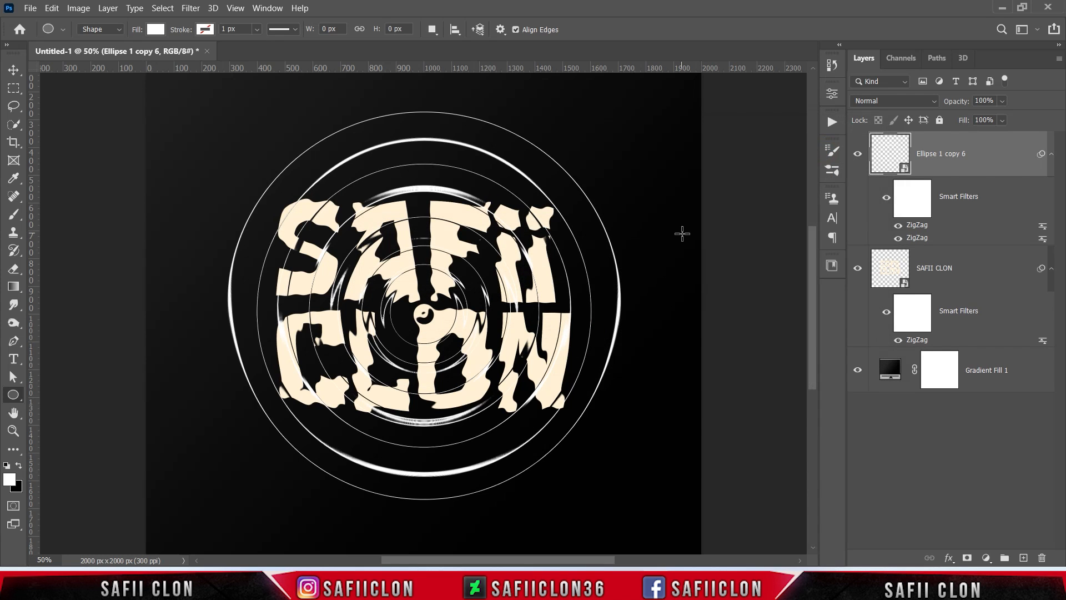
pyautogui.scroll(-2, 684, 237)
pyautogui.scroll(2, 683, 234)
# Step: Add a layer mask to the rings layer and set up the Brush tool with 100% opacity and black paint
pyautogui.click(967, 558)
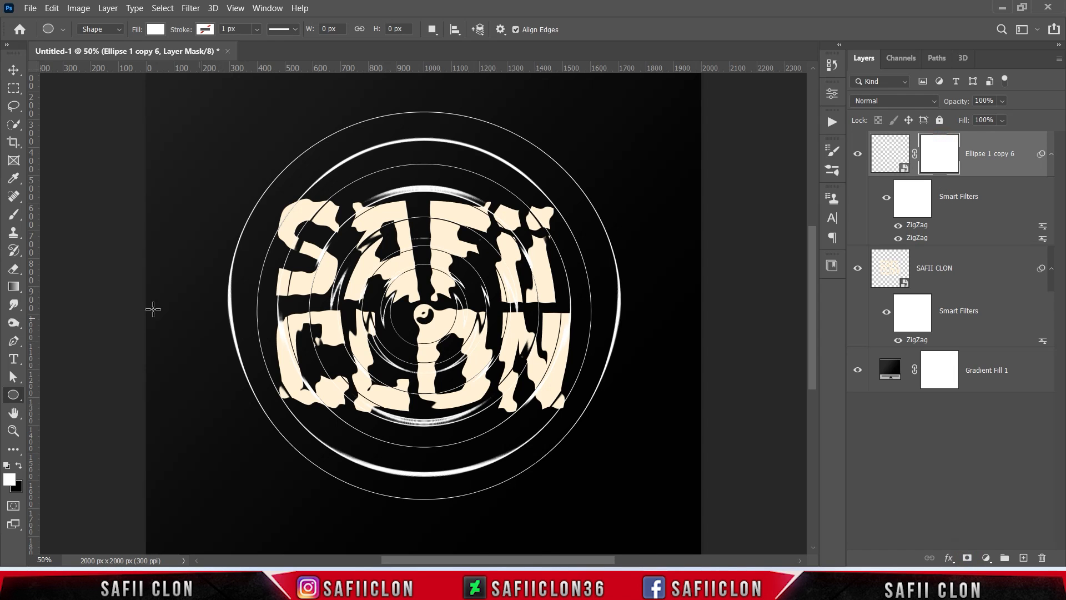
pyautogui.click(14, 215)
pyautogui.click(83, 209)
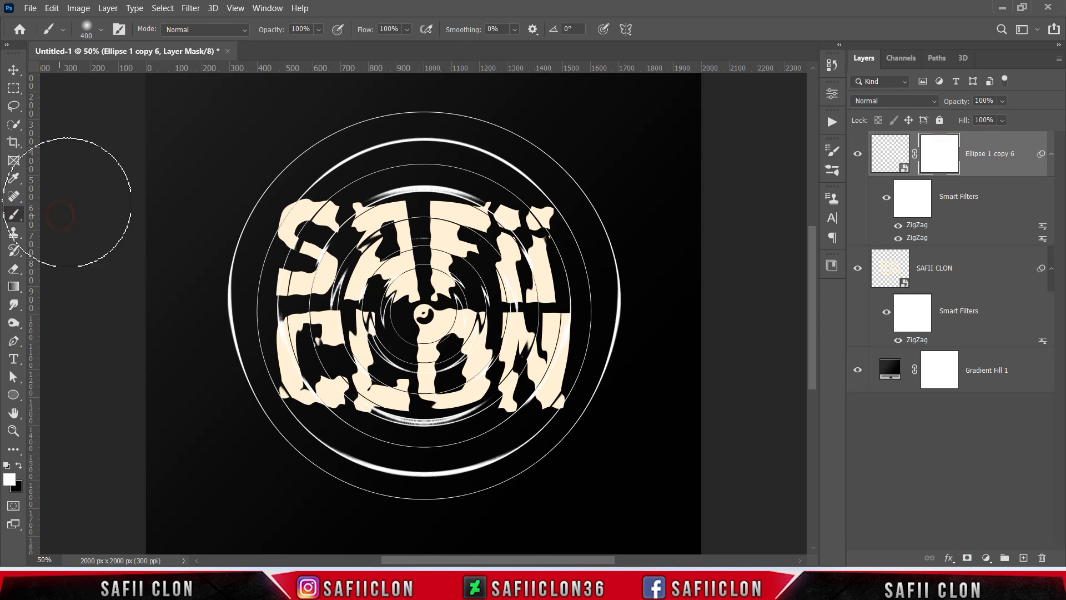
pyautogui.click(100, 30)
pyautogui.click(108, 210)
pyautogui.click(101, 30)
pyautogui.click(319, 29)
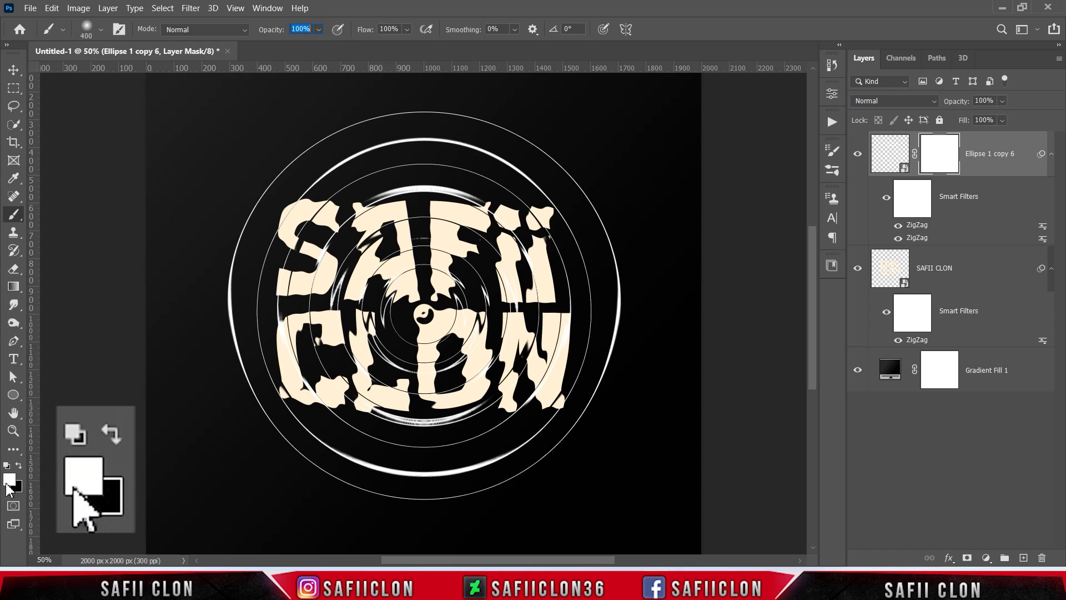
pyautogui.click(19, 467)
# Step: Paint black on the rings mask with a large brush to fade sections of the outermost ring
pyautogui.press('[')
pyautogui.press('[')
pyautogui.moveTo(592, 180); pyautogui.dragTo(623, 232)
pyautogui.moveTo(618, 205)
pyautogui.mouseDown()
pyautogui.moveTo(614, 183)
pyautogui.moveTo(619, 199)
pyautogui.mouseUp()
pyautogui.click(425, 110)
pyautogui.moveTo(371, 113); pyautogui.dragTo(328, 131)
pyautogui.moveTo(237, 163); pyautogui.dragTo(247, 197)
pyautogui.press('[')
pyautogui.press('[')
pyautogui.moveTo(269, 431); pyautogui.dragTo(328, 489)
pyautogui.press('[')
pyautogui.moveTo(293, 411); pyautogui.dragTo(266, 356)
pyautogui.hotkey('ctrl', 'z')
# Step: Mask out short sections of the inner rings beside, across and below the lettering with a smaller brush
pyautogui.press('[')
pyautogui.press('[')
pyautogui.press('[')
pyautogui.moveTo(257, 295); pyautogui.dragTo(270, 234)
pyautogui.moveTo(549, 425); pyautogui.dragTo(575, 389)
pyautogui.moveTo(587, 340); pyautogui.dragTo(590, 297)
pyautogui.moveTo(561, 281); pyautogui.dragTo(558, 312)
pyautogui.press('[')
pyautogui.moveTo(499, 259)
pyautogui.mouseDown()
pyautogui.moveTo(475, 230)
pyautogui.moveTo(458, 231)
pyautogui.moveTo(347, 251)
pyautogui.moveTo(311, 304)
pyautogui.mouseUp()
pyautogui.moveTo(312, 336); pyautogui.dragTo(348, 397)
pyautogui.moveTo(439, 449); pyautogui.dragTo(503, 422)
pyautogui.moveTo(360, 436); pyautogui.dragTo(400, 451)
# Step: Fade more segments of the lower outer rings and of the thin ring above the lettering on the rings mask
pyautogui.moveTo(578, 425); pyautogui.dragTo(526, 470)
pyautogui.press(']')
pyautogui.moveTo(448, 514); pyautogui.dragTo(507, 498)
pyautogui.press(']')
pyautogui.moveTo(243, 415)
pyautogui.mouseDown()
pyautogui.moveTo(228, 375)
pyautogui.moveTo(242, 295)
pyautogui.mouseUp()
pyautogui.hotkey('ctrl', 'z')
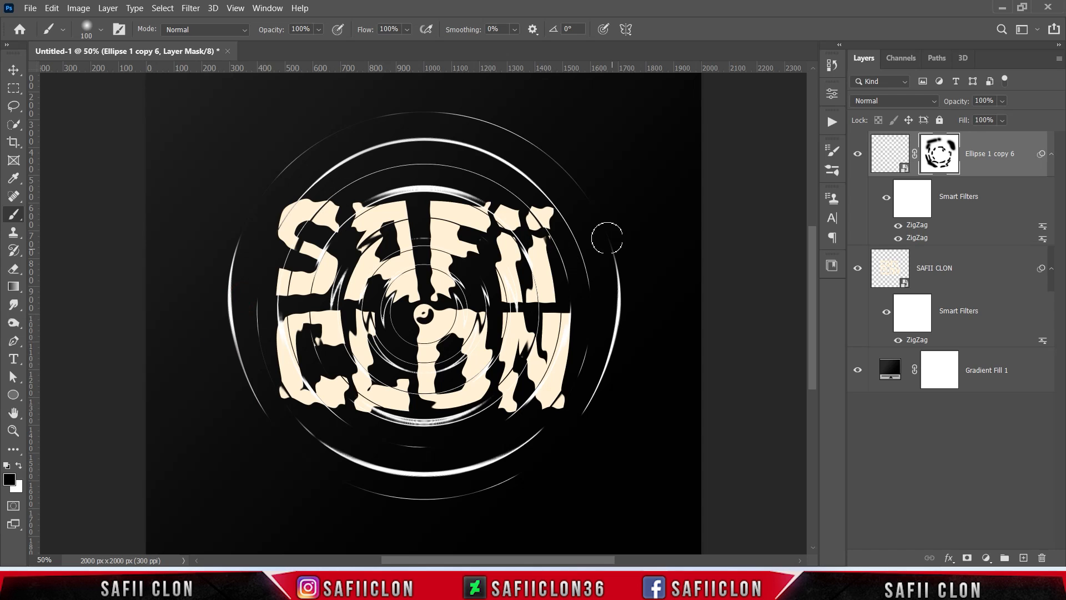
pyautogui.moveTo(423, 169); pyautogui.dragTo(477, 179)
pyautogui.moveTo(340, 191); pyautogui.dragTo(313, 225)
pyautogui.press('[')
pyautogui.press('[')
pyautogui.moveTo(544, 303); pyautogui.dragTo(536, 331)
pyautogui.hotkey('ctrl', 'z')
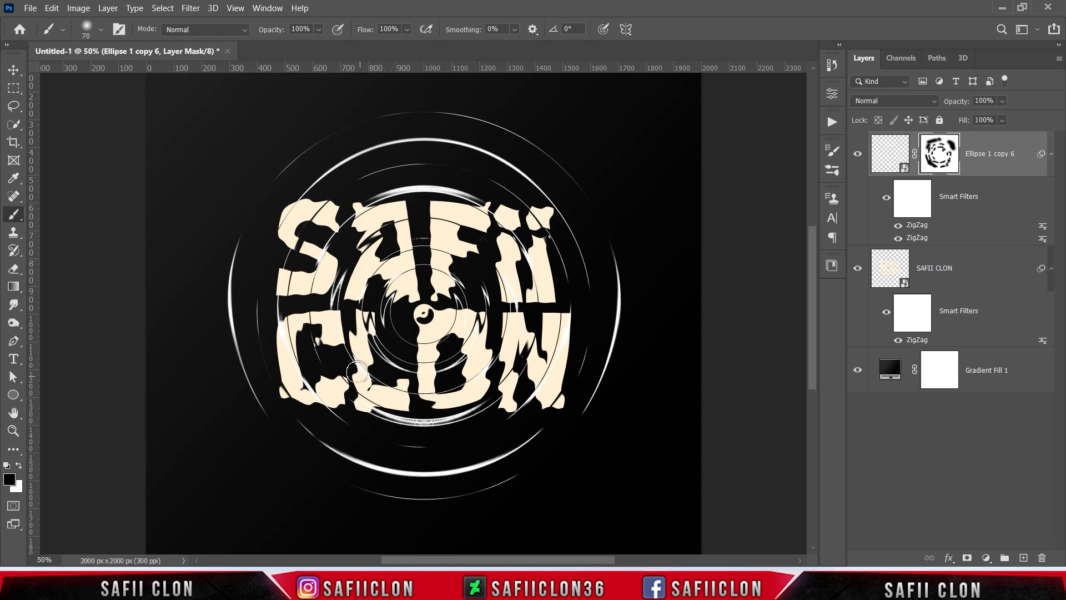
pyautogui.press('[')
pyautogui.press('[')
# Step: Examine the partly masked rings around the lettering at several zoom levels
pyautogui.hotkey('ctrl', '-')
pyautogui.hotkey('ctrl', '-')
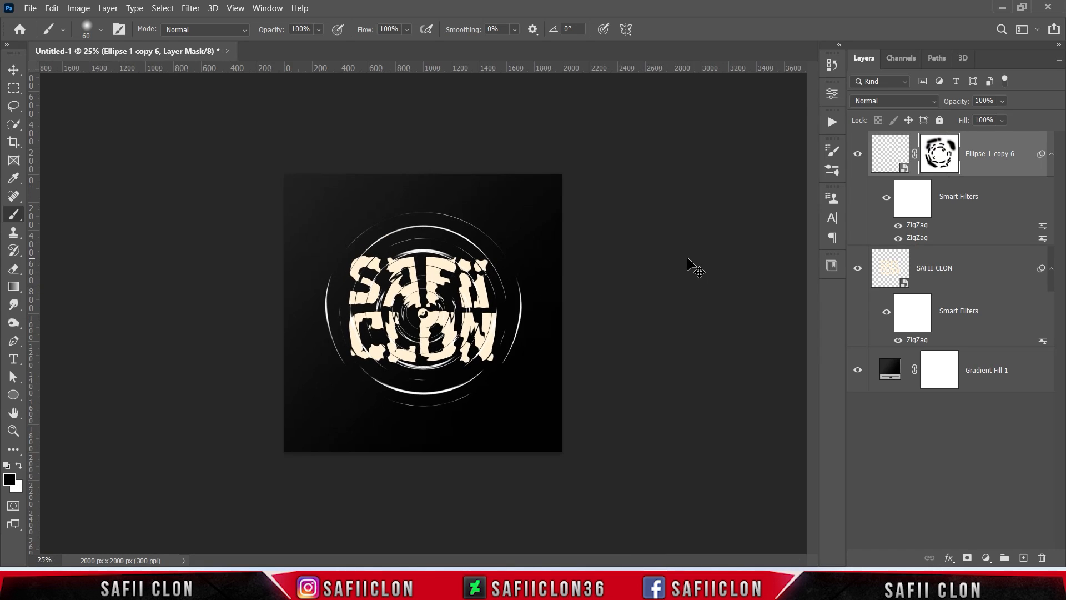
pyautogui.hotkey('ctrl', '+')
pyautogui.hotkey('ctrl', '+')
pyautogui.hotkey('ctrl', '+')
pyautogui.hotkey('ctrl', '+')
pyautogui.hotkey('ctrl', '-')
pyautogui.hotkey('ctrl', '-')
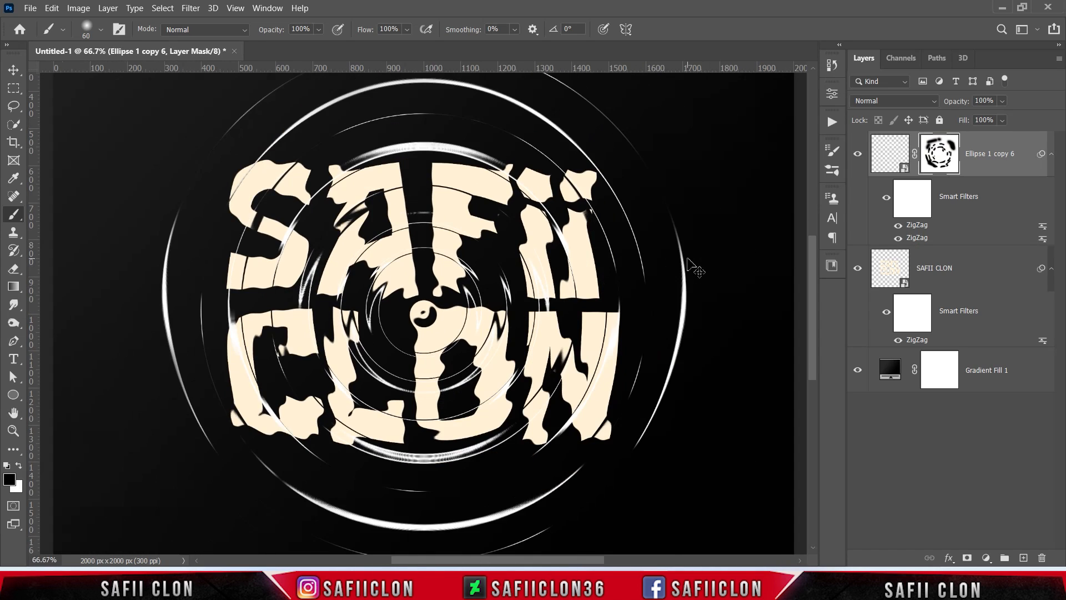
pyautogui.hotkey('ctrl', '-')
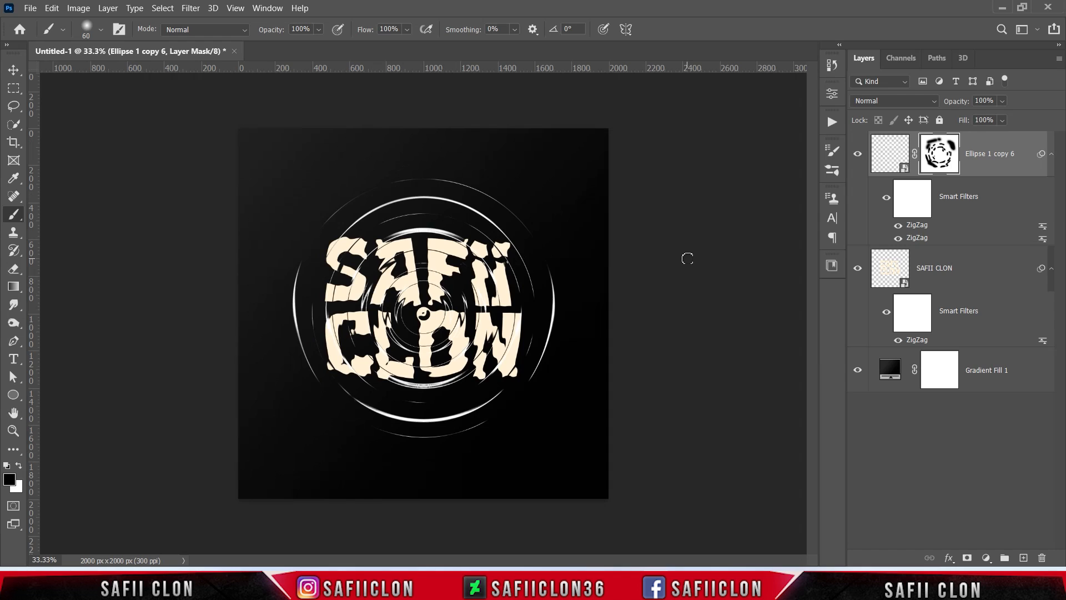
# Step: Mask out the faint outermost ring above and below the lettering, with touch-ups at its upper sides
pyautogui.moveTo(522, 209)
pyautogui.mouseDown()
pyautogui.moveTo(528, 226)
pyautogui.moveTo(419, 176)
pyautogui.mouseUp()
pyautogui.moveTo(527, 230)
pyautogui.mouseDown()
pyautogui.moveTo(494, 189)
pyautogui.moveTo(397, 179)
pyautogui.moveTo(512, 211)
pyautogui.mouseUp()
pyautogui.click(397, 180)
pyautogui.moveTo(487, 422); pyautogui.dragTo(455, 438)
pyautogui.click(398, 453)
pyautogui.moveTo(391, 439); pyautogui.dragTo(459, 441)
pyautogui.click(462, 438)
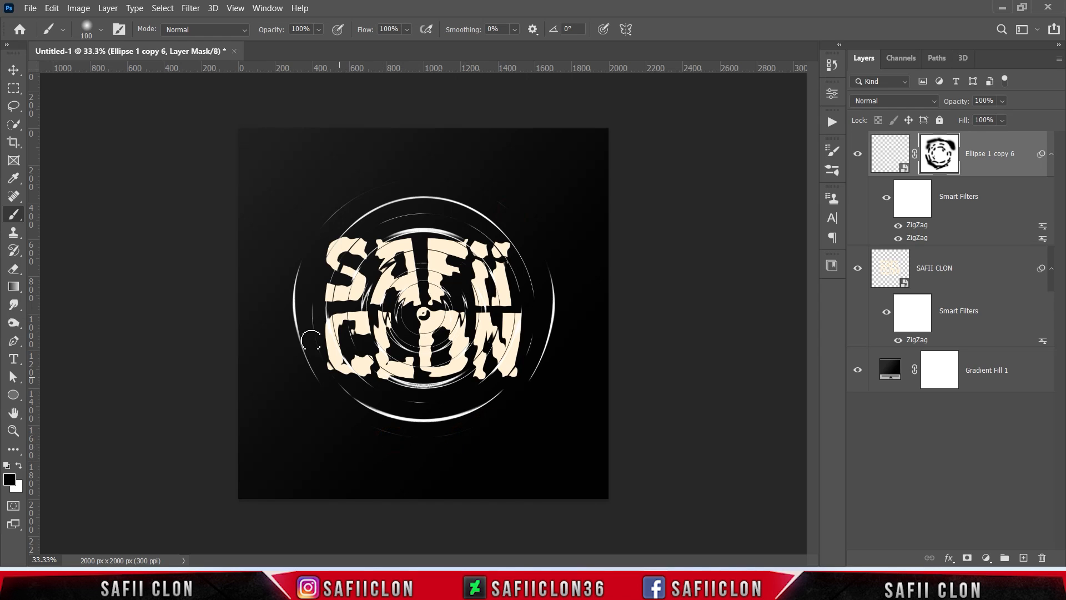
pyautogui.click(328, 222)
# Step: Open the water bubbles JPG from the Water Ripple folder and copy its image into the Untitled-1 design
pyautogui.click(30, 8)
pyautogui.click(41, 36)
pyautogui.click(167, 129)
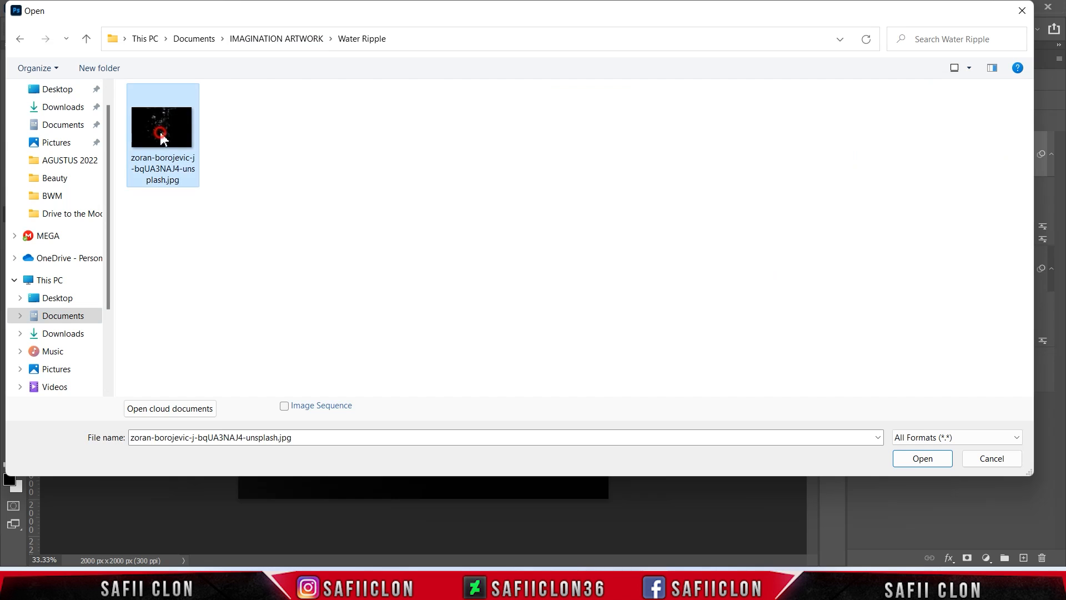
pyautogui.click(924, 460)
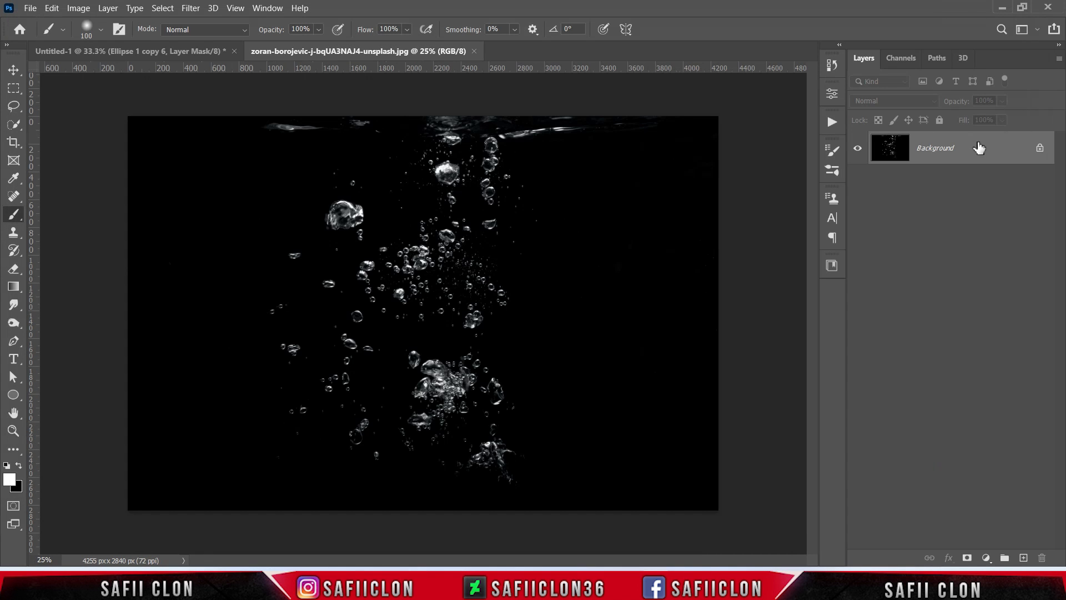
pyautogui.moveTo(980, 148); pyautogui.dragTo(422, 283)
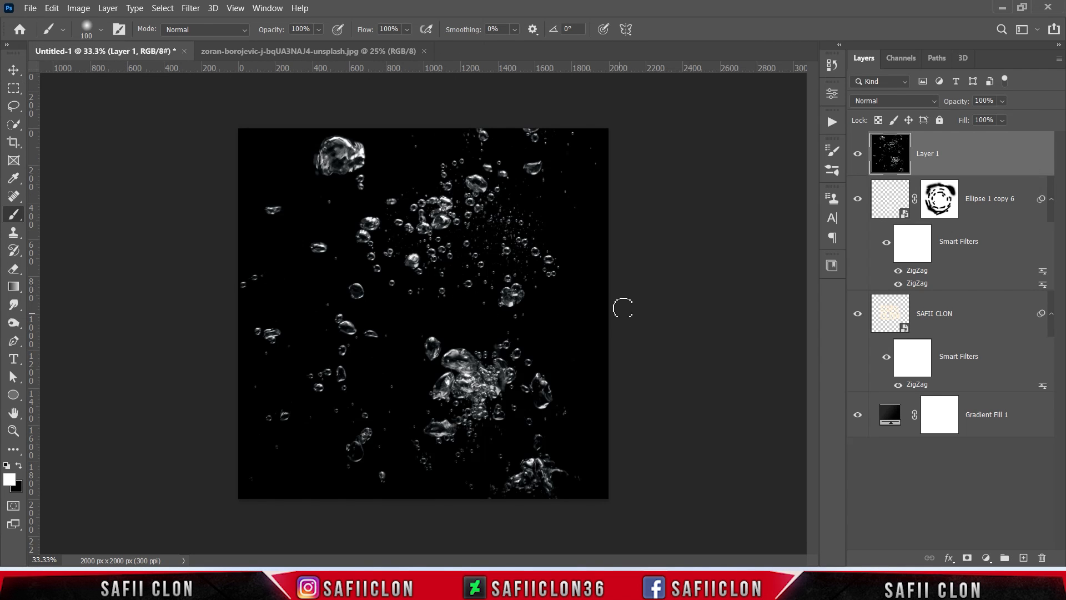
# Step: Scale the bubbles layer to about 70.32%, centre it over the canvas and set its blend mode to Lighter Color
pyautogui.hotkey('ctrl', 't')
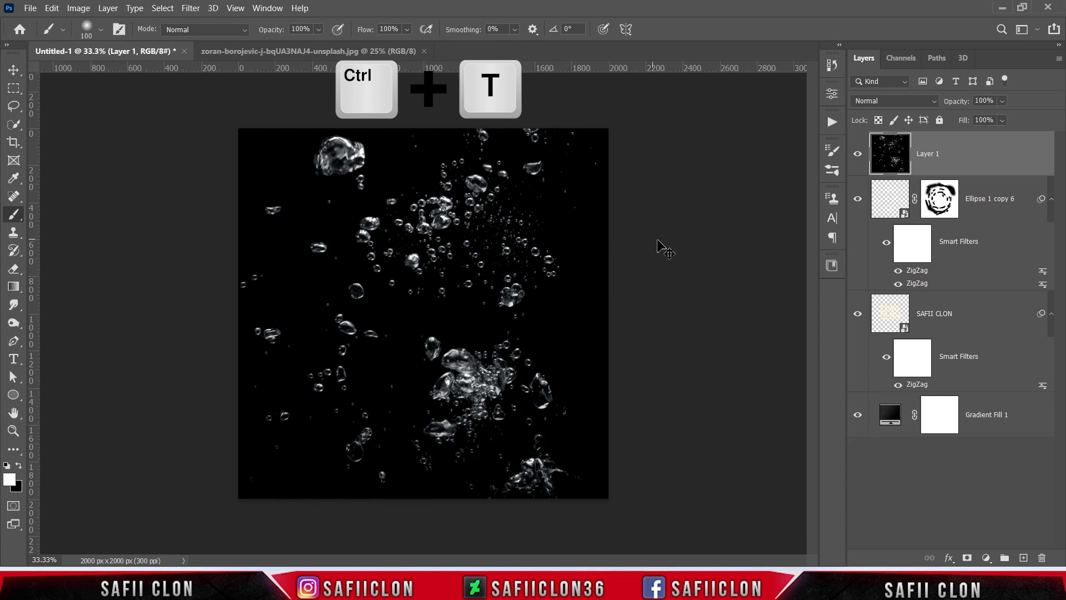
pyautogui.moveTo(59, 154); pyautogui.dragTo(252, 259)
pyautogui.moveTo(445, 355); pyautogui.dragTo(406, 210)
pyautogui.moveTo(616, 395); pyautogui.dragTo(757, 500)
pyautogui.moveTo(586, 375); pyautogui.dragTo(529, 378)
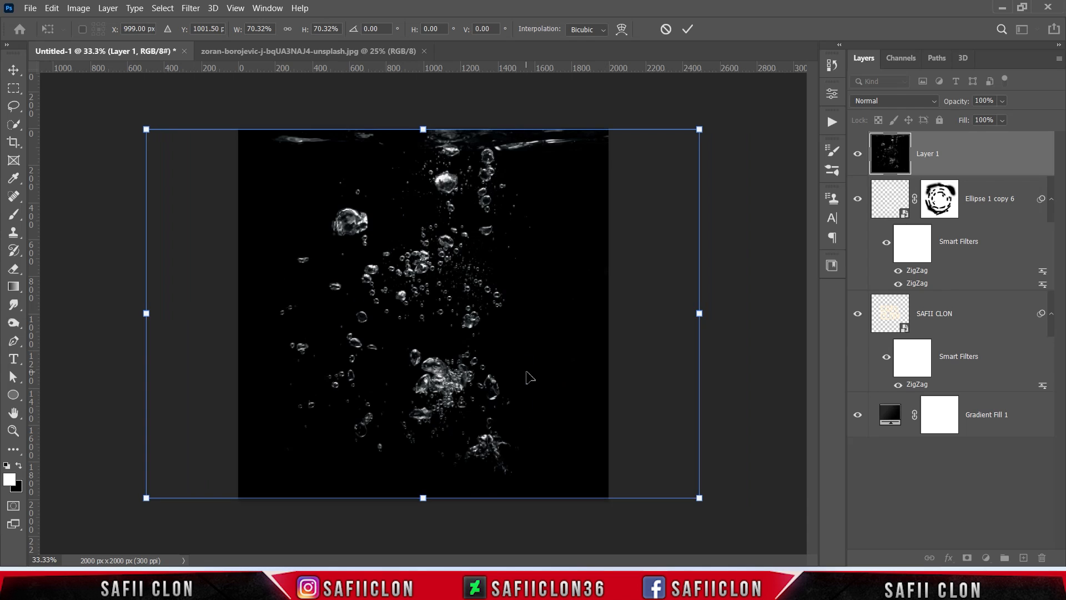
pyautogui.click(879, 103)
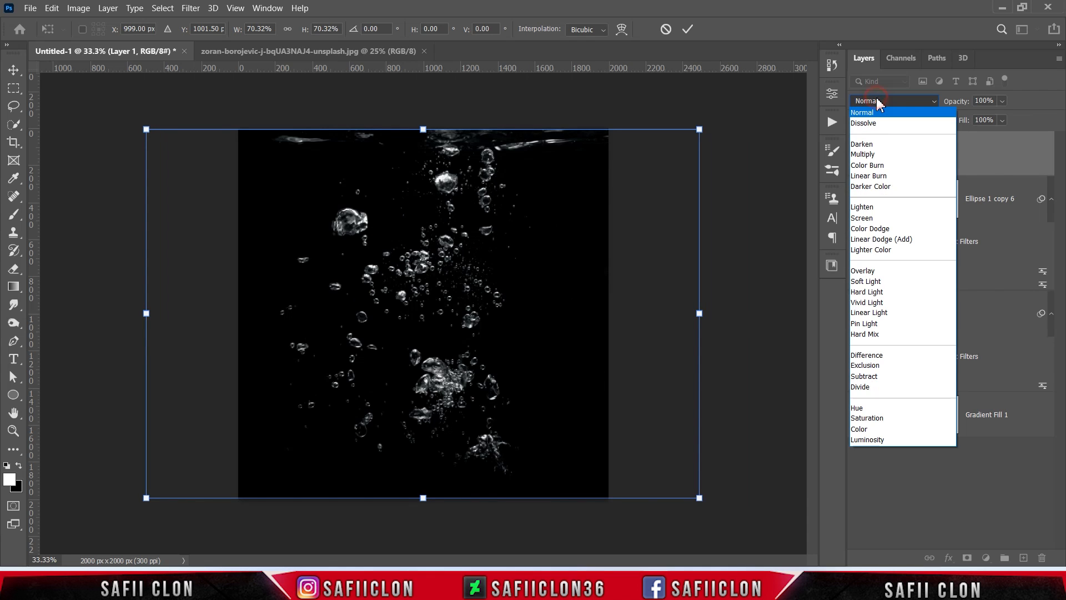
pyautogui.click(881, 251)
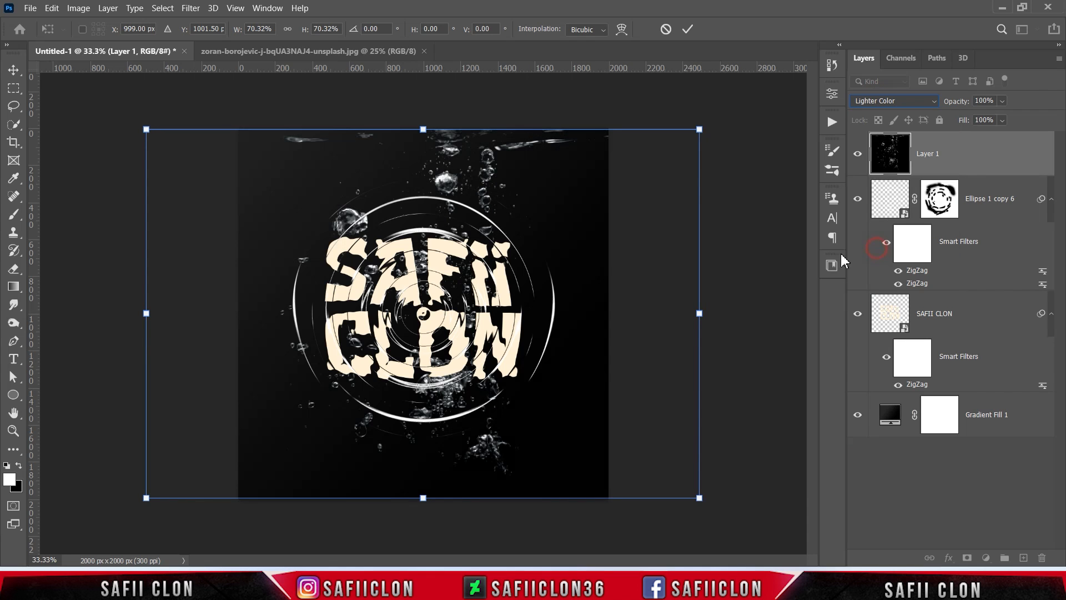
# Step: Enlarge the bubbles layer to about 80.82%, rotate it about -0.26° and reposition the bubbles around the lettering
pyautogui.moveTo(700, 498); pyautogui.dragTo(758, 523)
pyautogui.moveTo(575, 385); pyautogui.dragTo(529, 383)
pyautogui.moveTo(706, 128); pyautogui.dragTo(724, 122)
pyautogui.moveTo(549, 287); pyautogui.dragTo(567, 300)
pyautogui.moveTo(461, 246); pyautogui.dragTo(447, 236)
pyautogui.moveTo(738, 537)
pyautogui.mouseDown()
pyautogui.moveTo(746, 551)
pyautogui.moveTo(746, 541)
pyautogui.mouseUp()
pyautogui.click(685, 31)
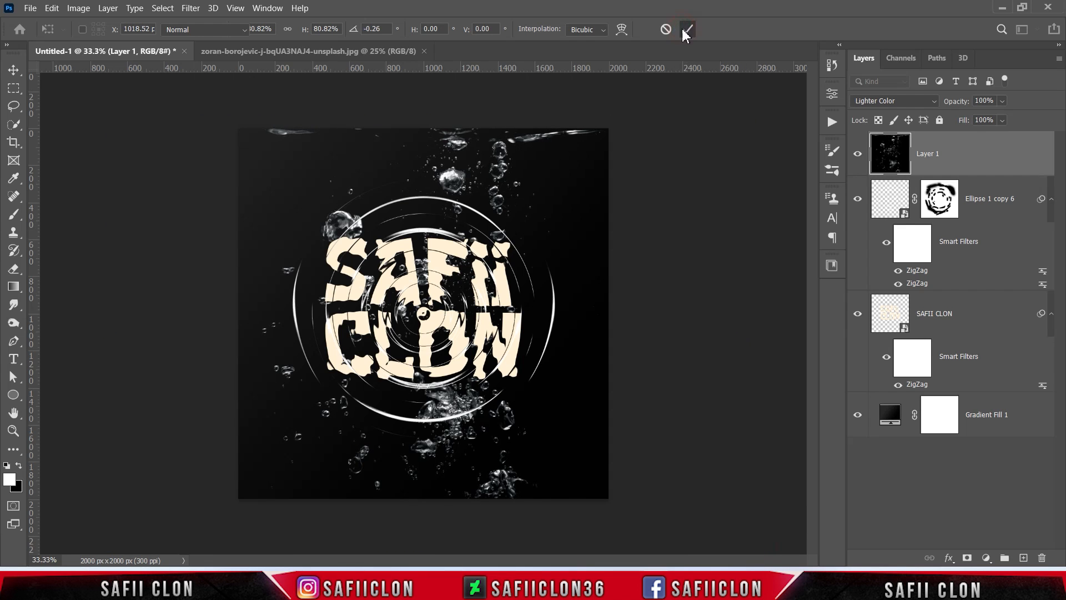
# Step: Examine how the bubbles blend with the lettering and rings, up close and over the whole canvas
pyautogui.press('b')
pyautogui.hotkey('ctrl', '+')
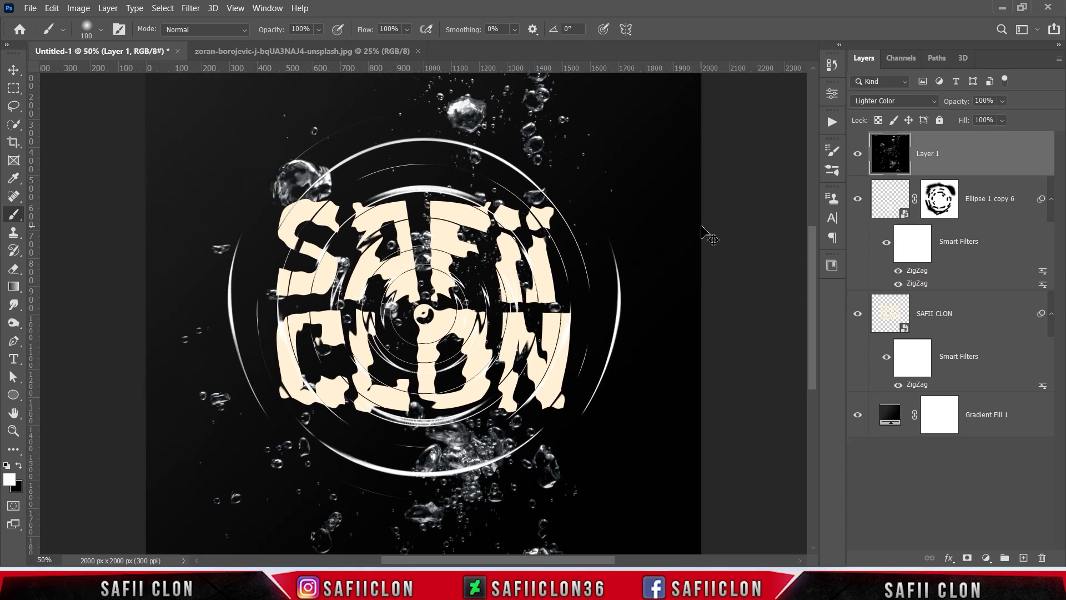
pyautogui.hotkey('ctrl', '+')
pyautogui.hotkey('ctrl', '+')
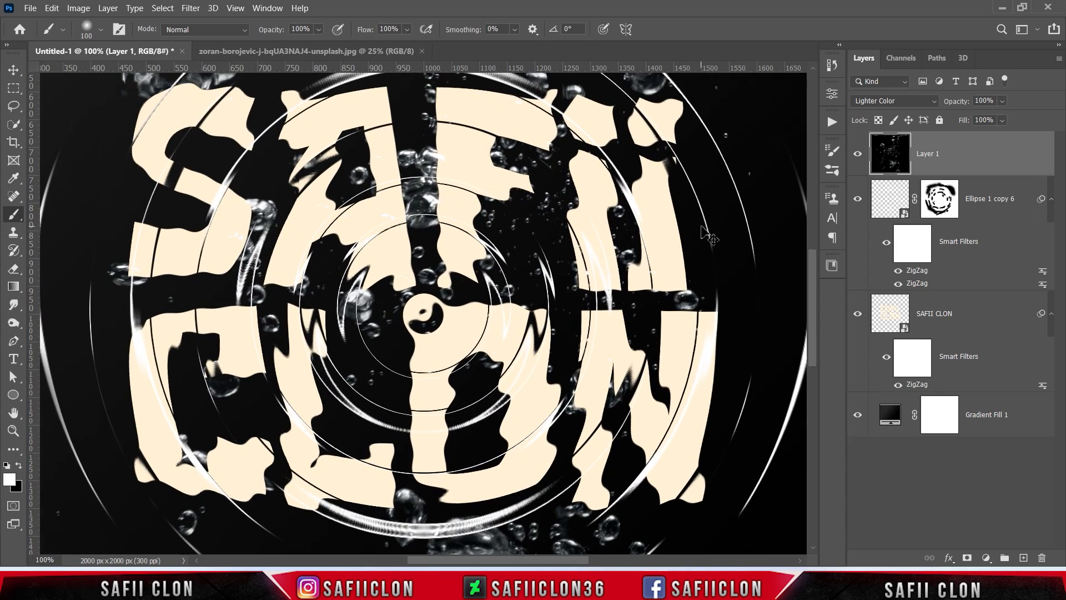
pyautogui.hotkey('ctrl', '-')
pyautogui.hotkey('ctrl', '-')
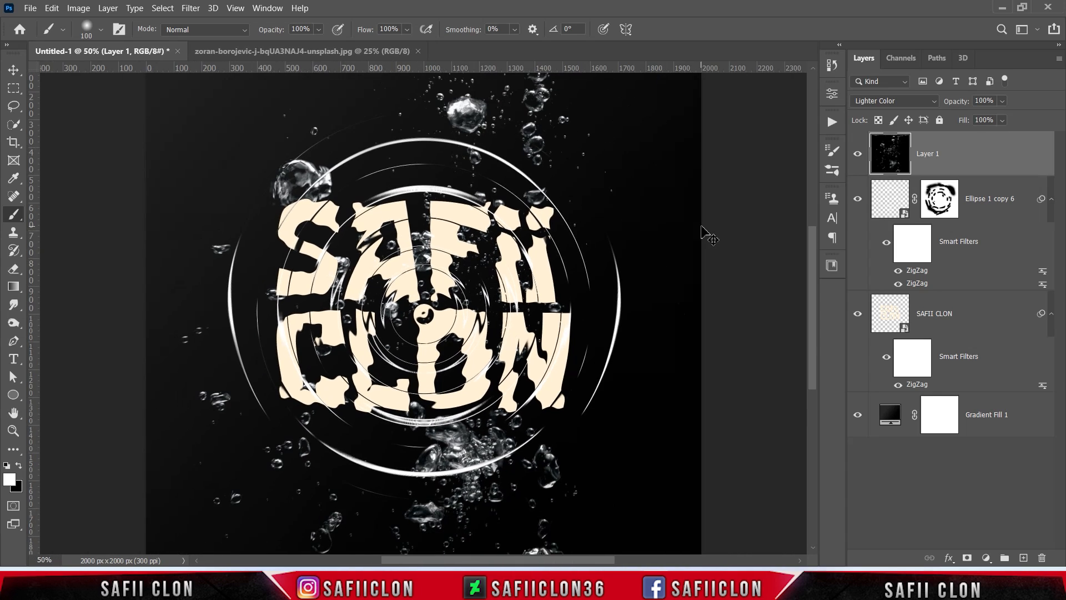
pyautogui.hotkey('ctrl', '-')
pyautogui.hotkey('ctrl', '-')
pyautogui.hotkey('ctrl', '+')
pyautogui.hotkey('ctrl', '+')
pyautogui.hotkey('ctrl', '-')
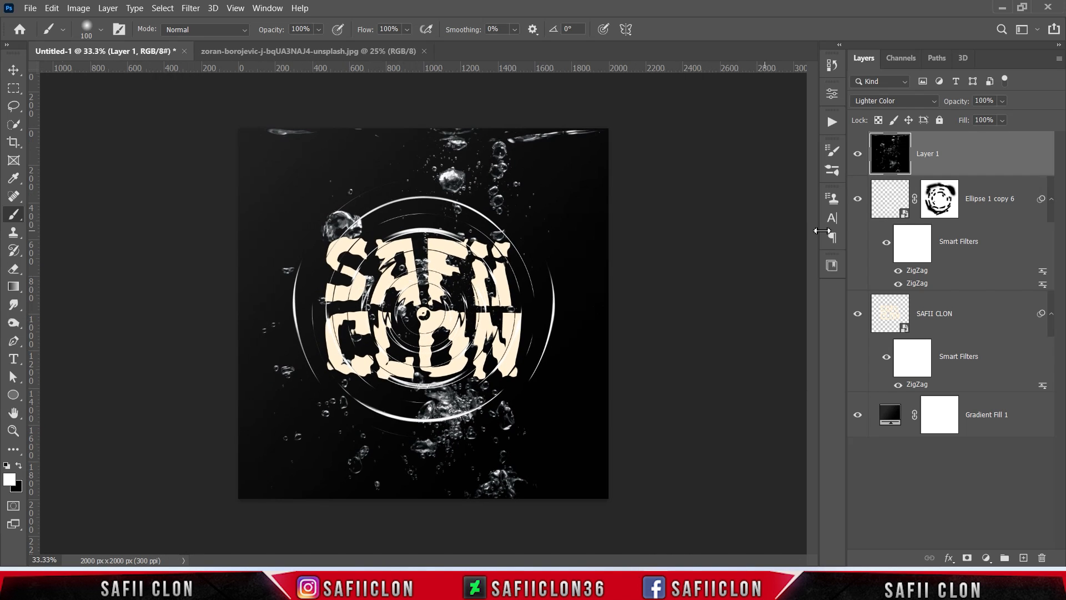
# Step: Hide and show the bubbles, rings and lettering layers one after another to compare their contributions
pyautogui.click(858, 155)
pyautogui.click(858, 155)
pyautogui.click(858, 200)
pyautogui.click(858, 200)
pyautogui.click(859, 315)
pyautogui.click(859, 315)
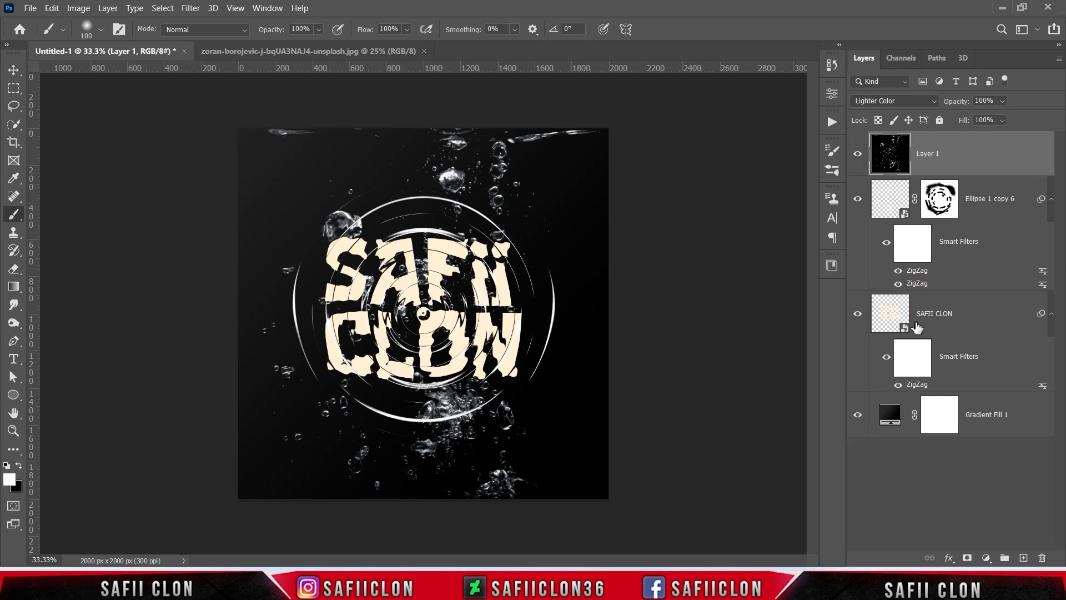